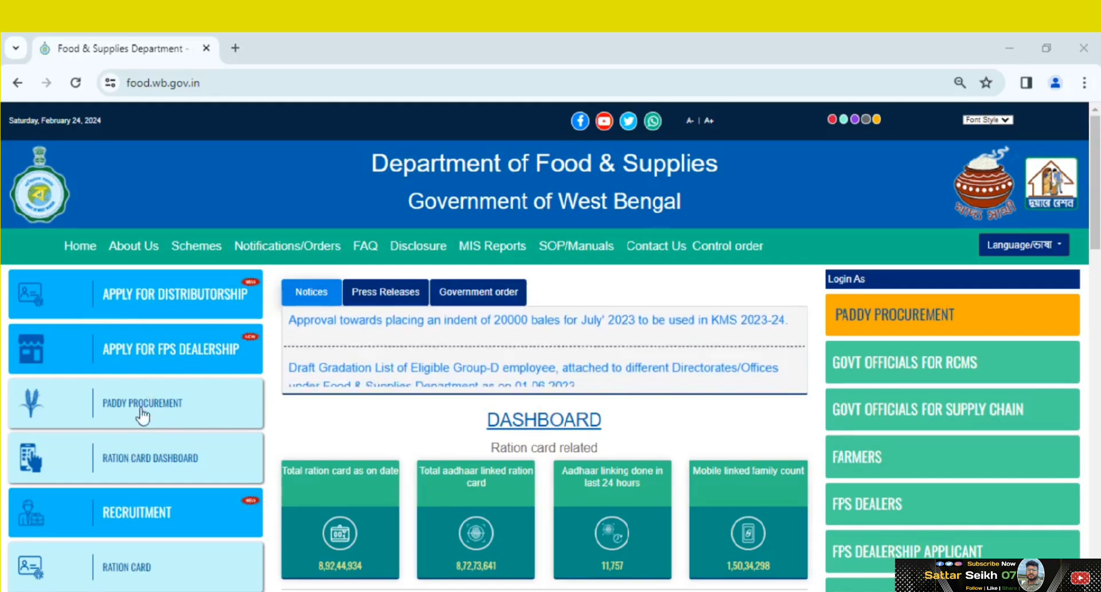
- Go to CITIZEN'S HOME in a new tab and scroll to Digital Ration Card Related Services
scroll(140, 430, down, 4)
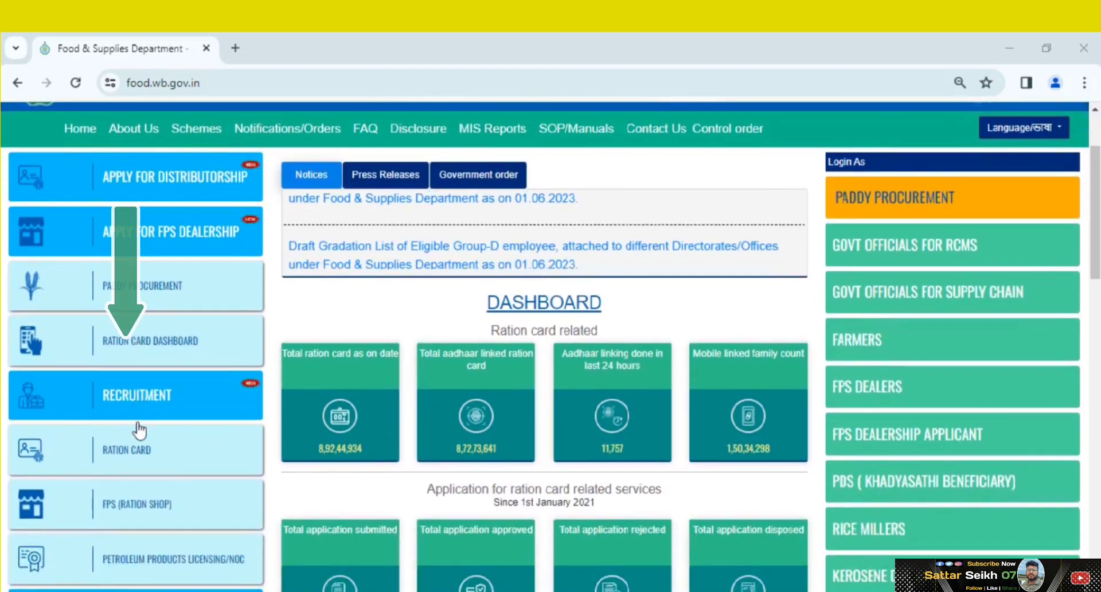
scroll(140, 507, down, 1)
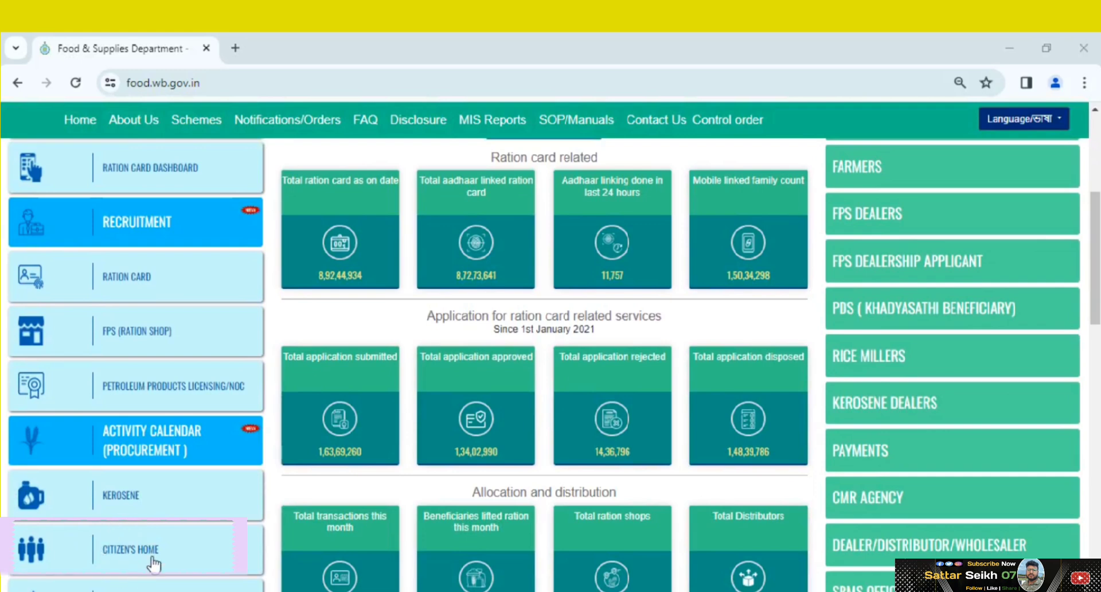
scroll(125, 553, down, 1)
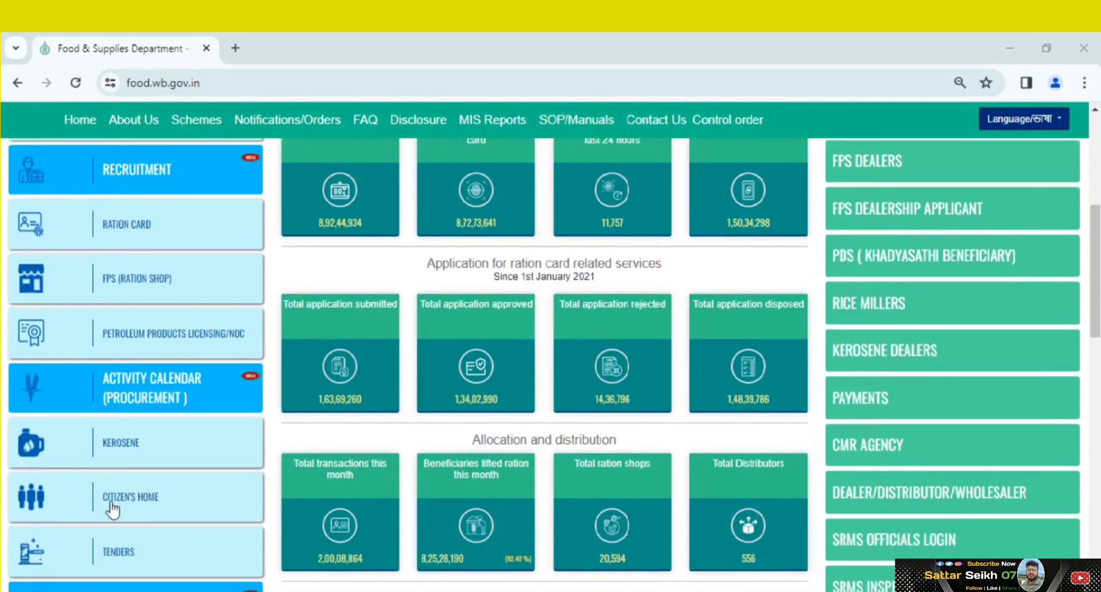
click(135, 499)
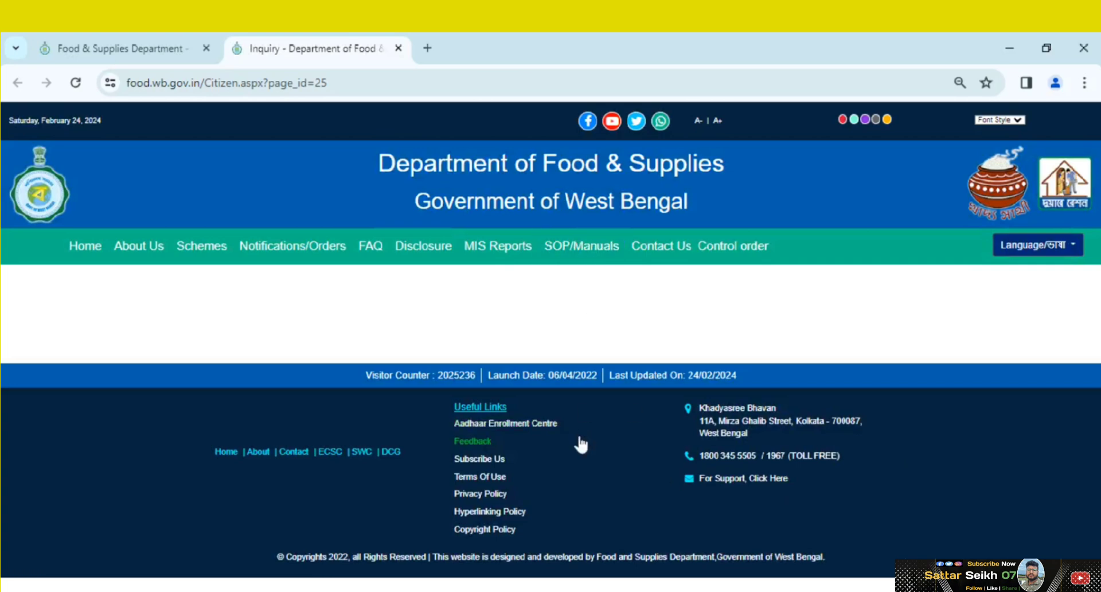
scroll(544, 524, down, 8)
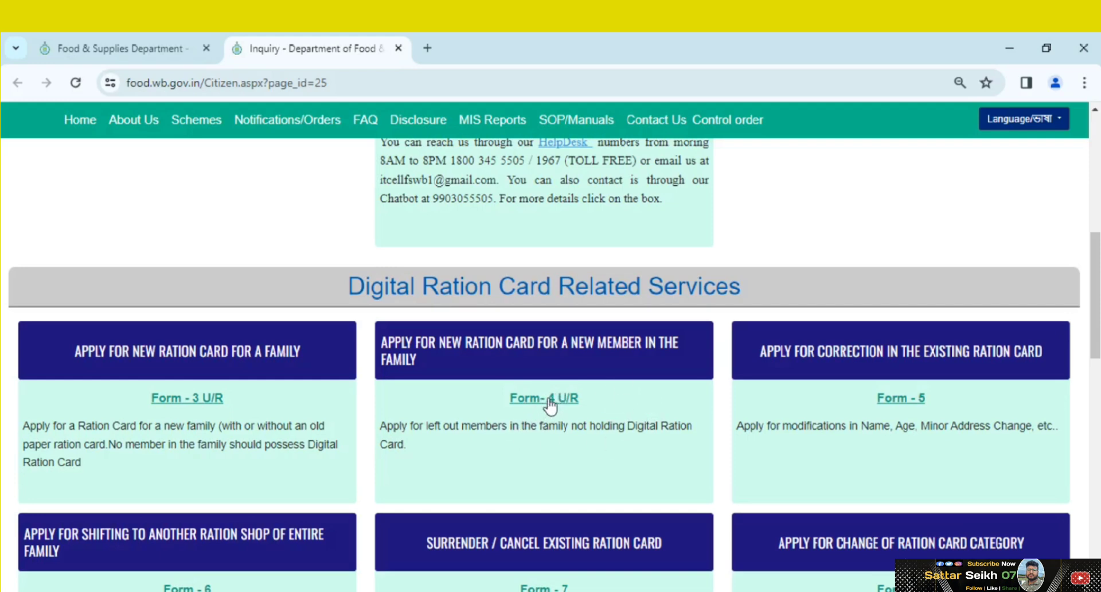
- Start the Form-4 U/R application and keep the card category as Subsidized
click(550, 406)
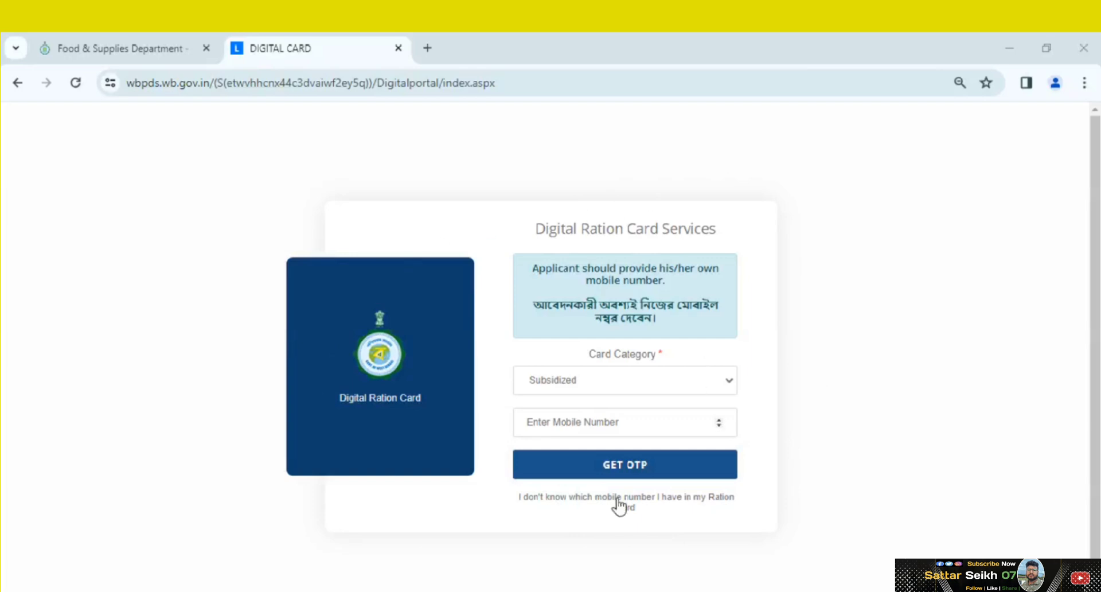
click(567, 381)
click(573, 400)
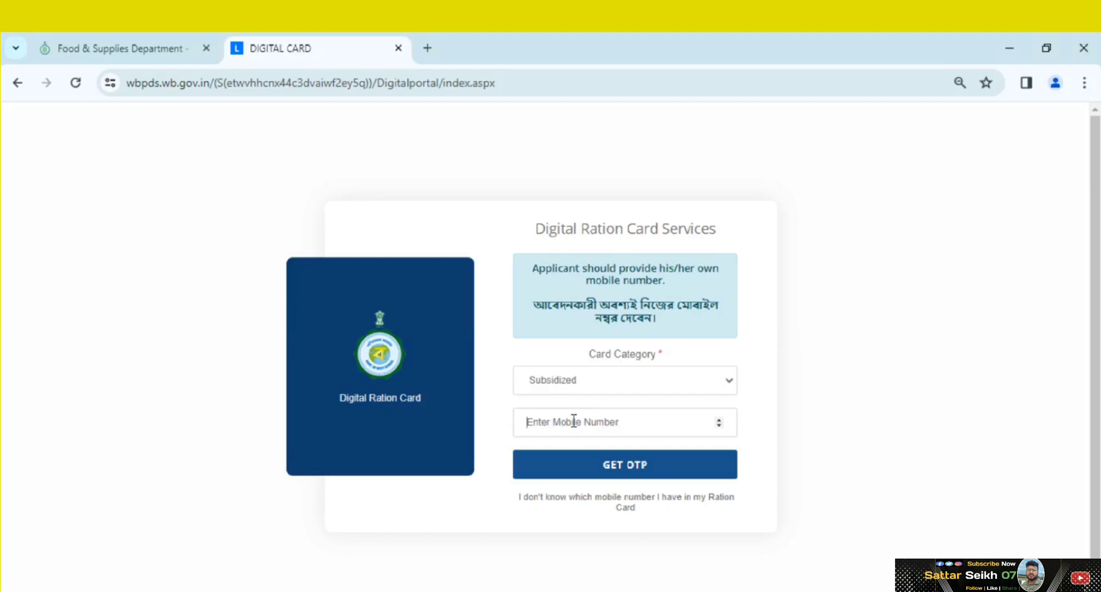
- Enter the applicant's mobile number, request an OTP, and fill in the received code
click(573, 422)
click(641, 482)
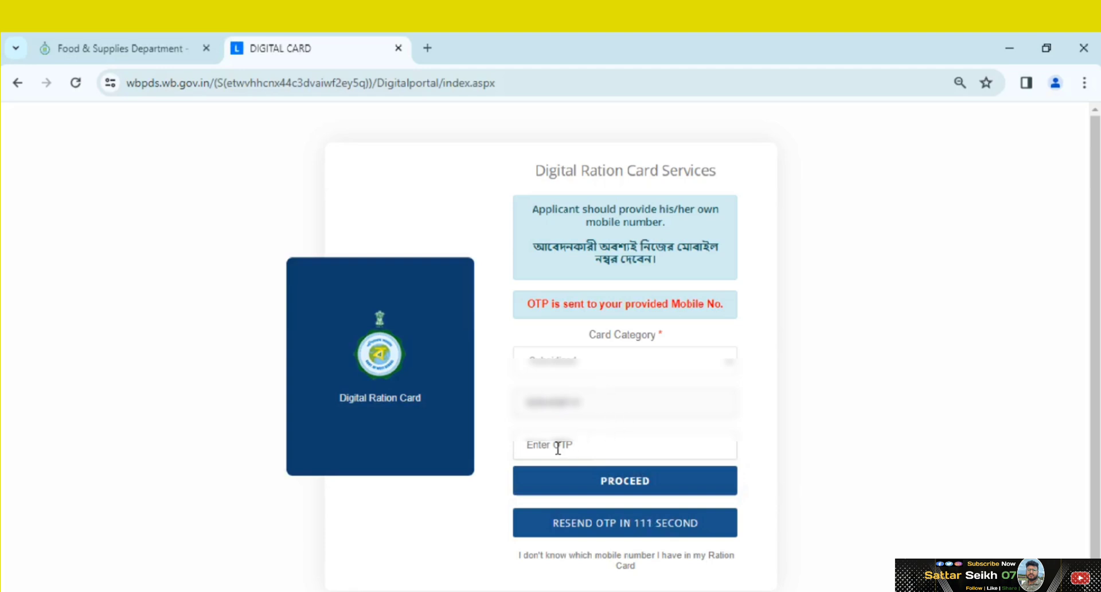
click(557, 448)
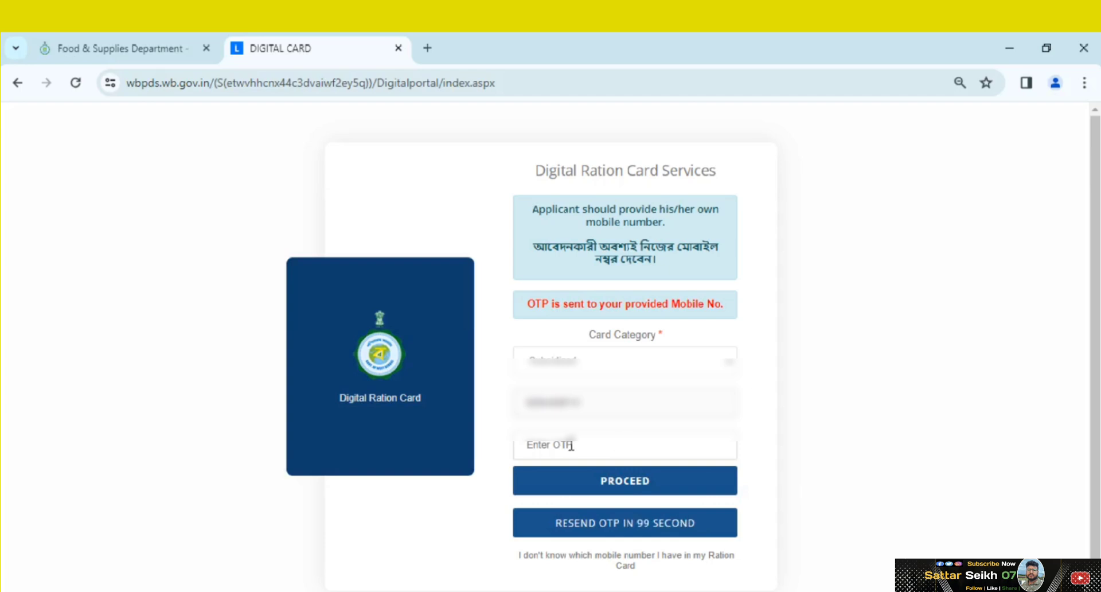
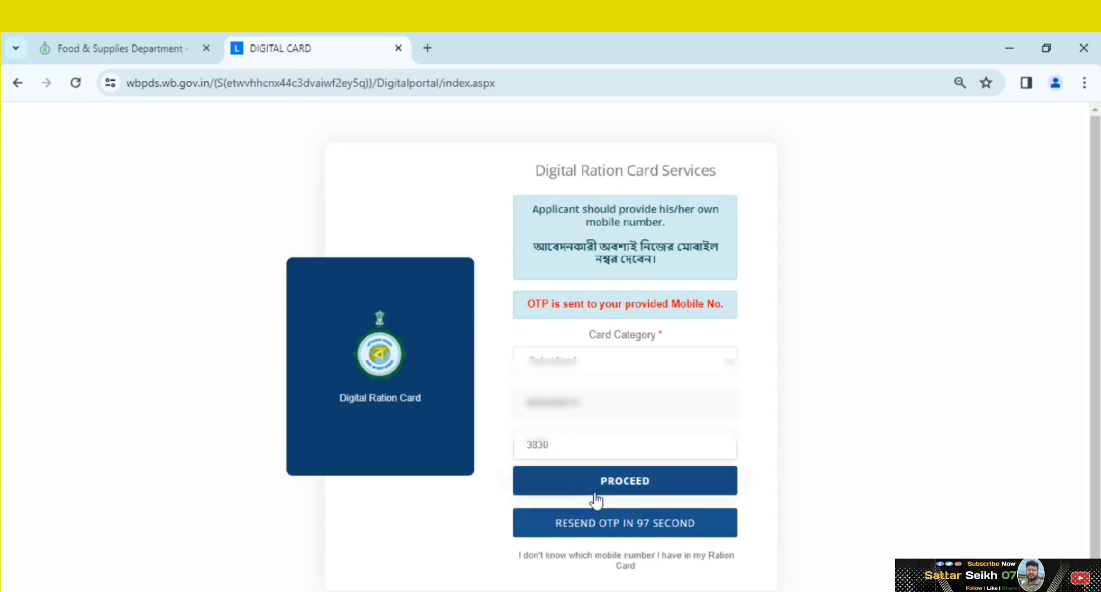
- Sign in with the OTP and choose Apply Now under Apply For FORM-4
click(614, 483)
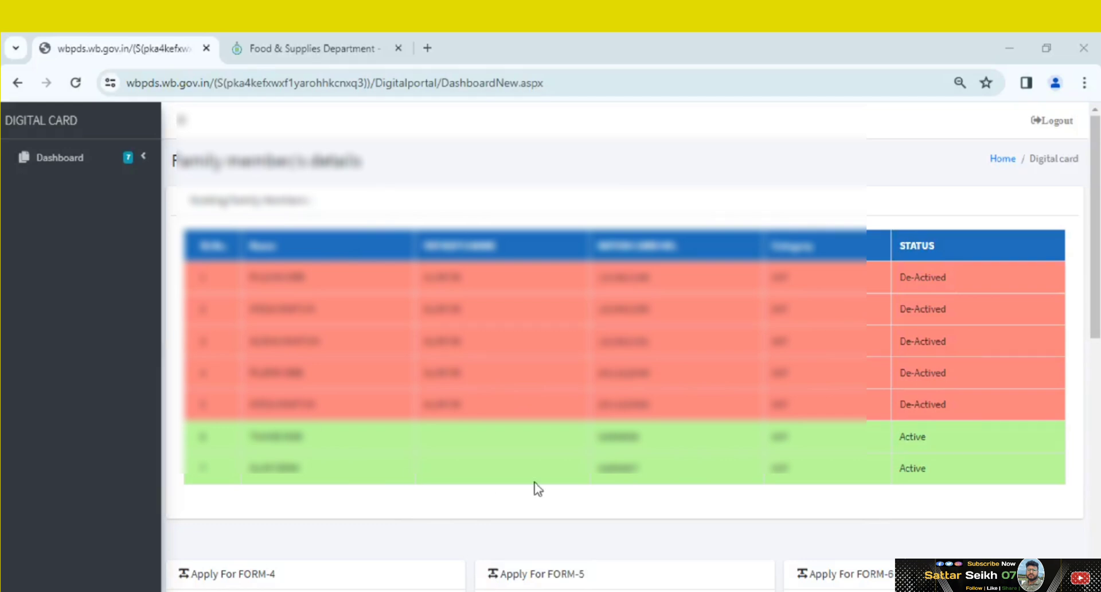
scroll(538, 485, down, 2)
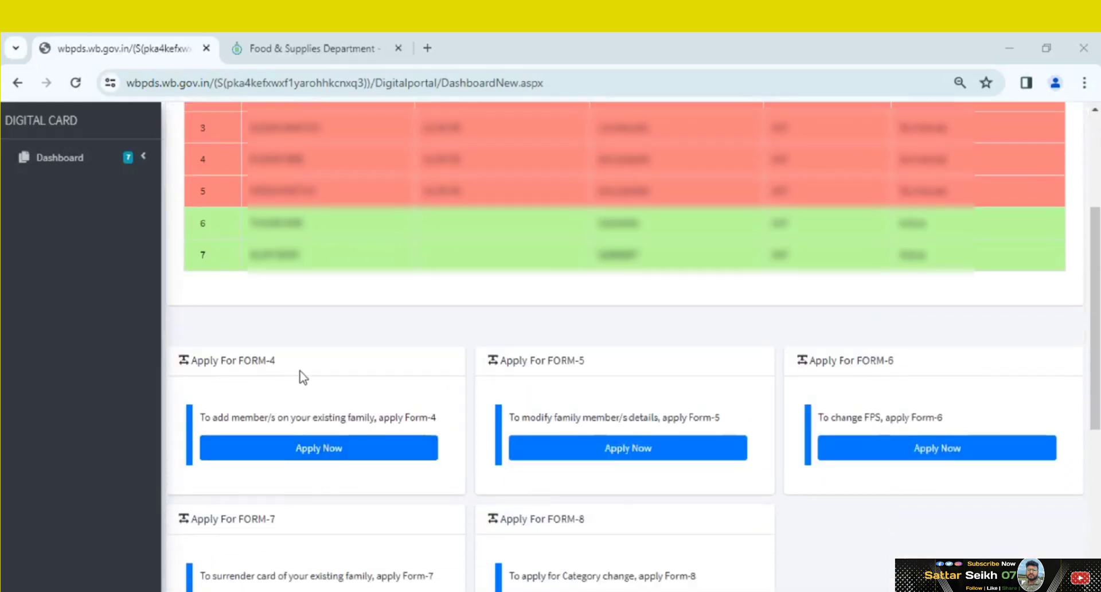
click(326, 461)
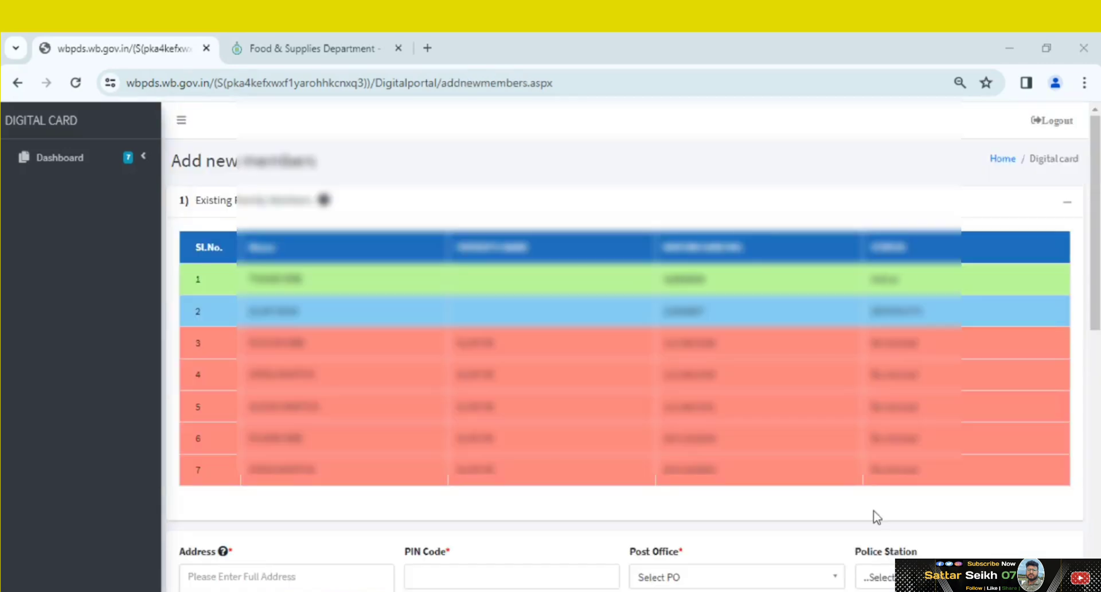
- Enter the family's address and PIN code
scroll(877, 517, down, 5)
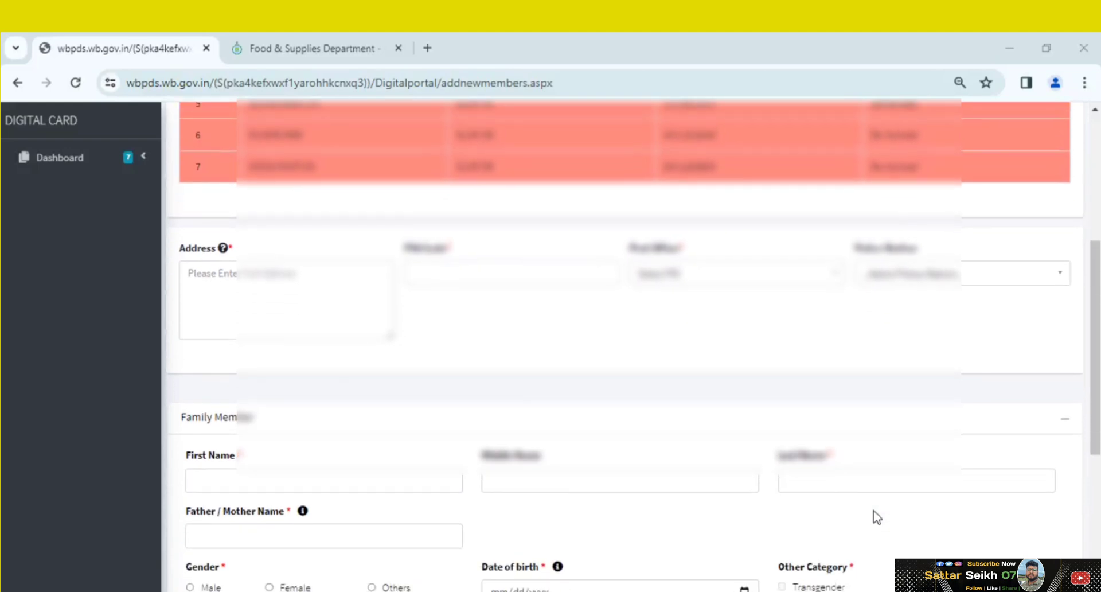
scroll(876, 517, down, 1)
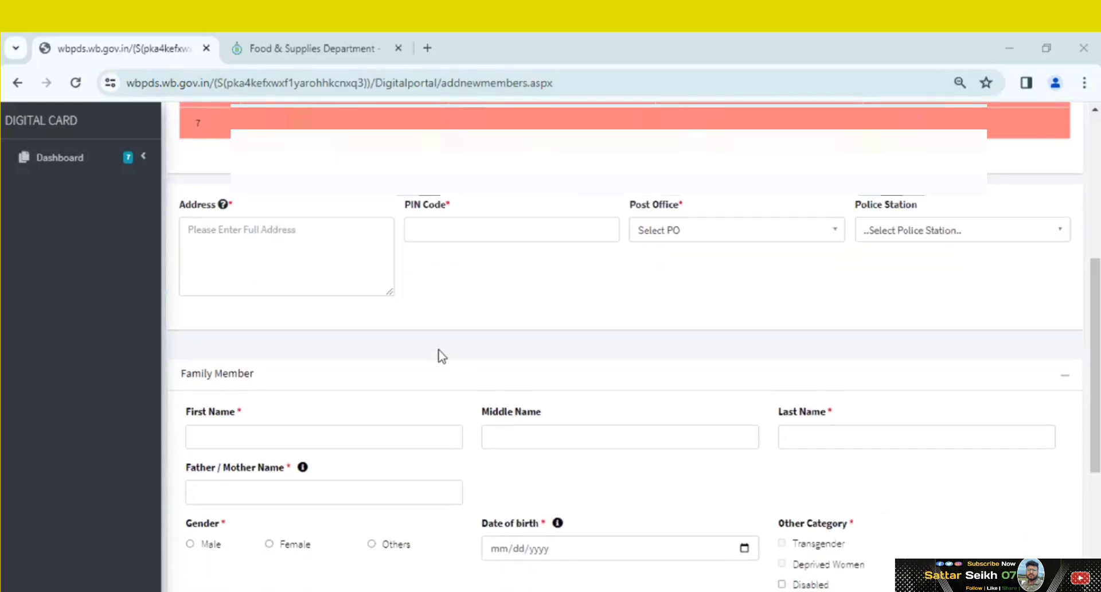
click(242, 245)
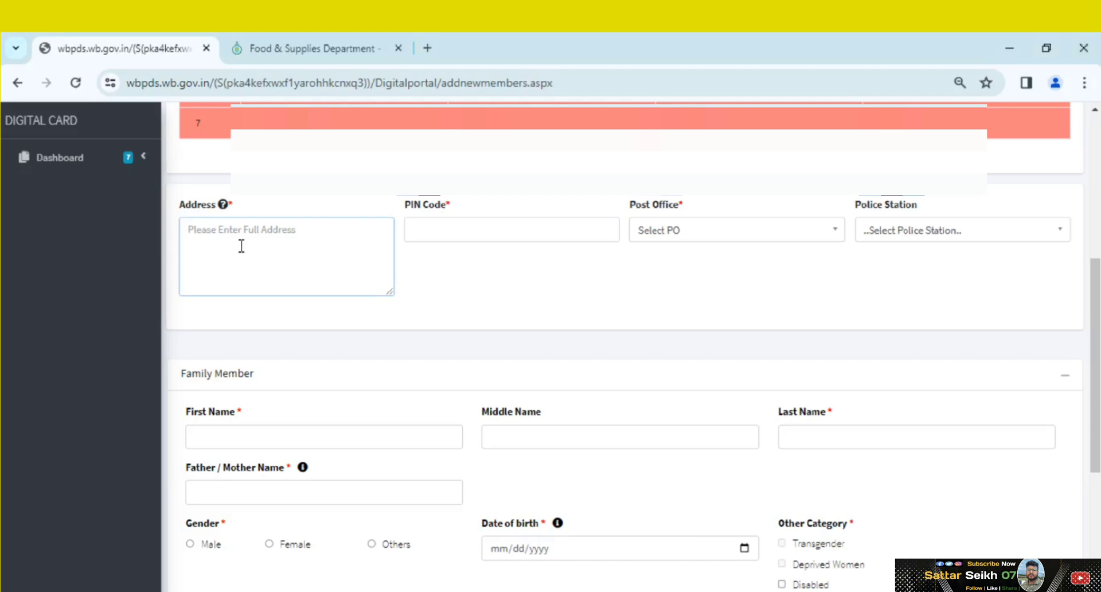
text(shaspur)
click(444, 226)
text(731245)
- Select Birchandrapur as the post office and TARAPITH as the police station
click(676, 234)
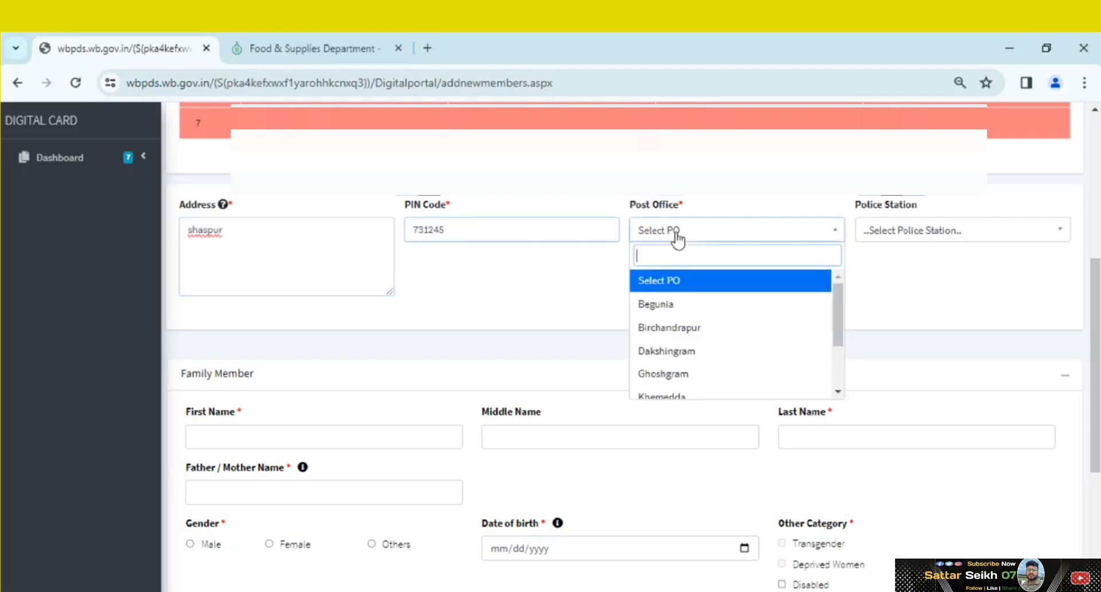
click(691, 498)
click(962, 274)
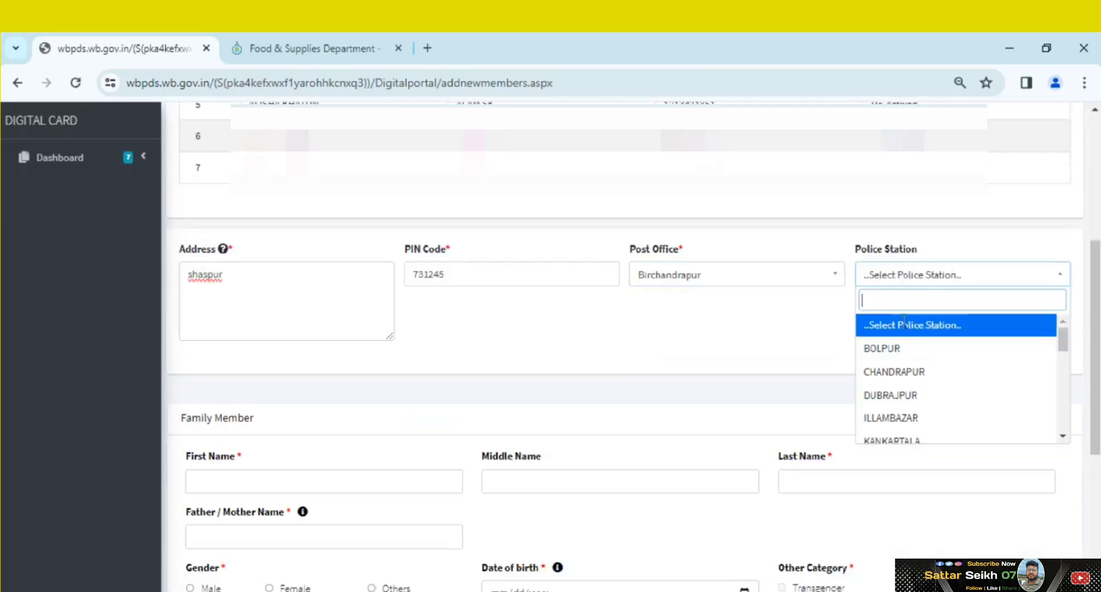
scroll(905, 398, down, 5)
scroll(905, 400, down, 3)
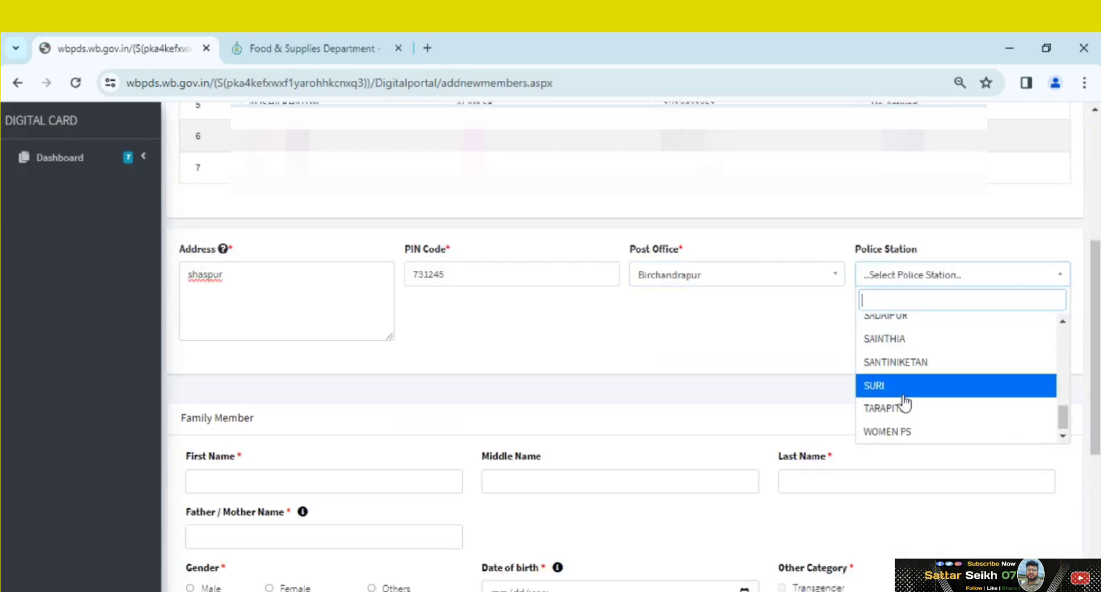
click(905, 411)
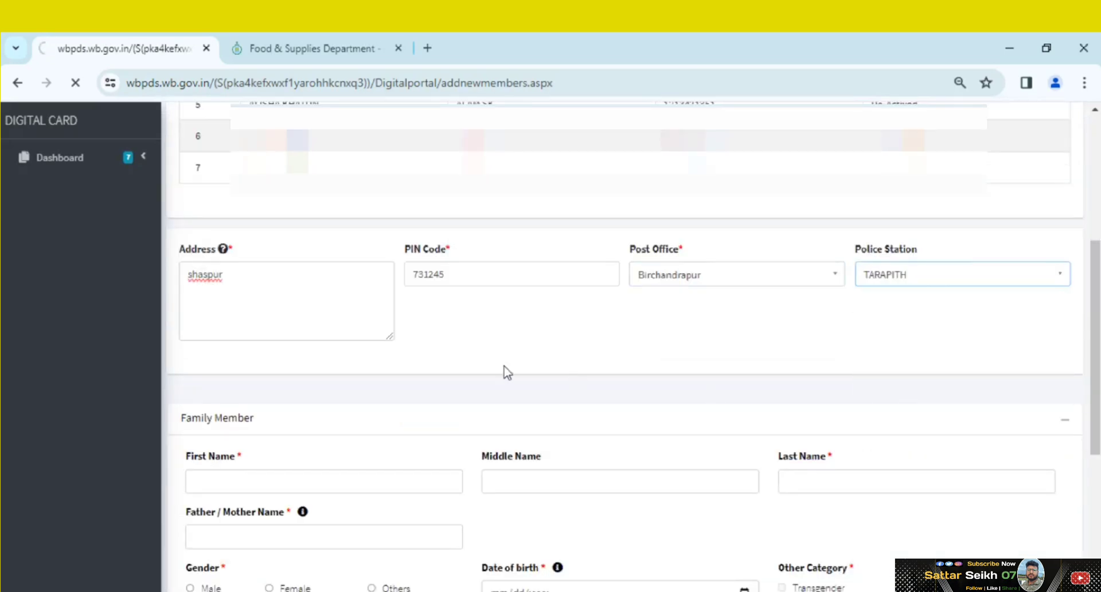
- Fill in the new member's first, middle and last name and the parent's name
scroll(505, 367, down, 3)
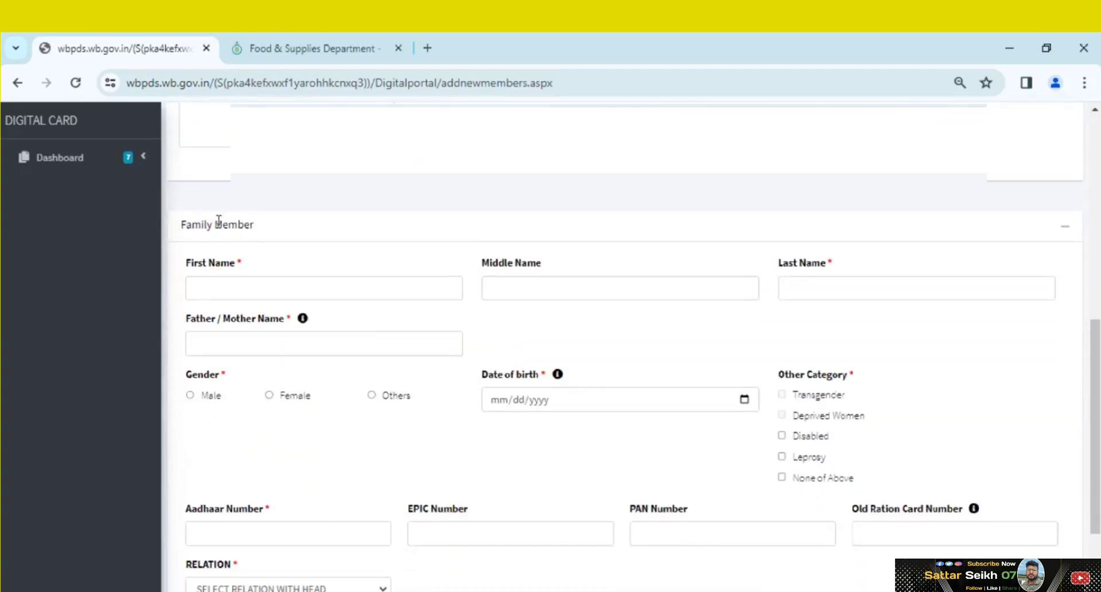
click(267, 286)
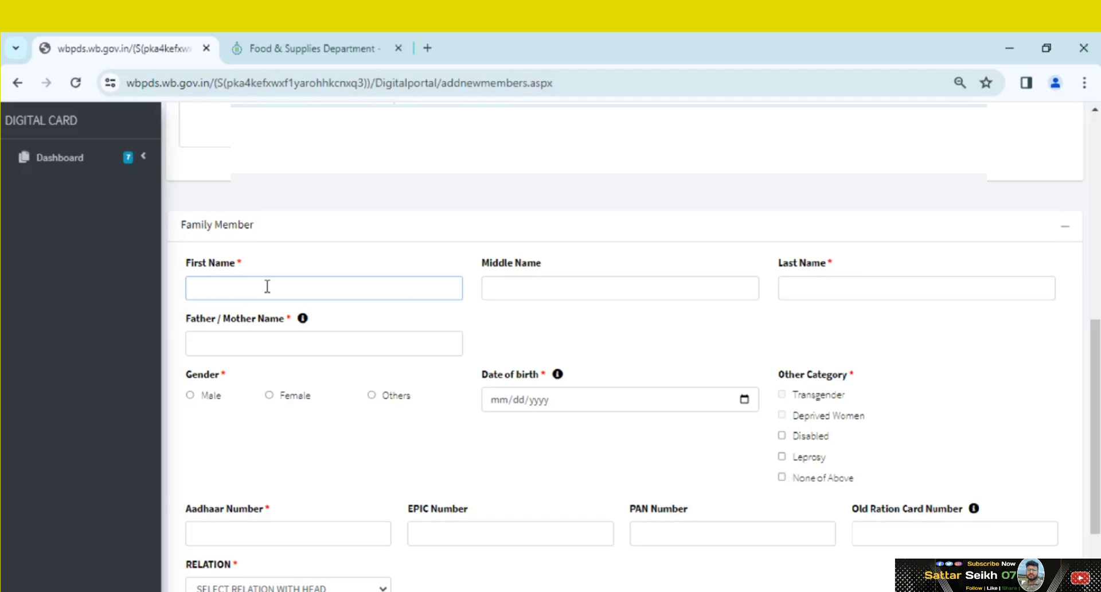
text(Sa)
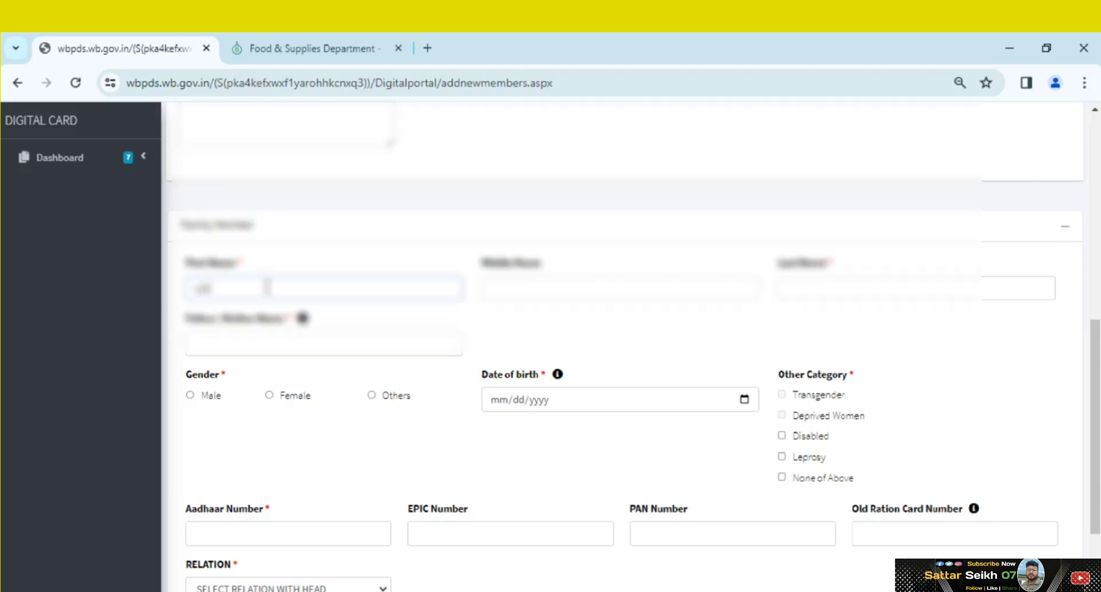
click(519, 281)
click(824, 289)
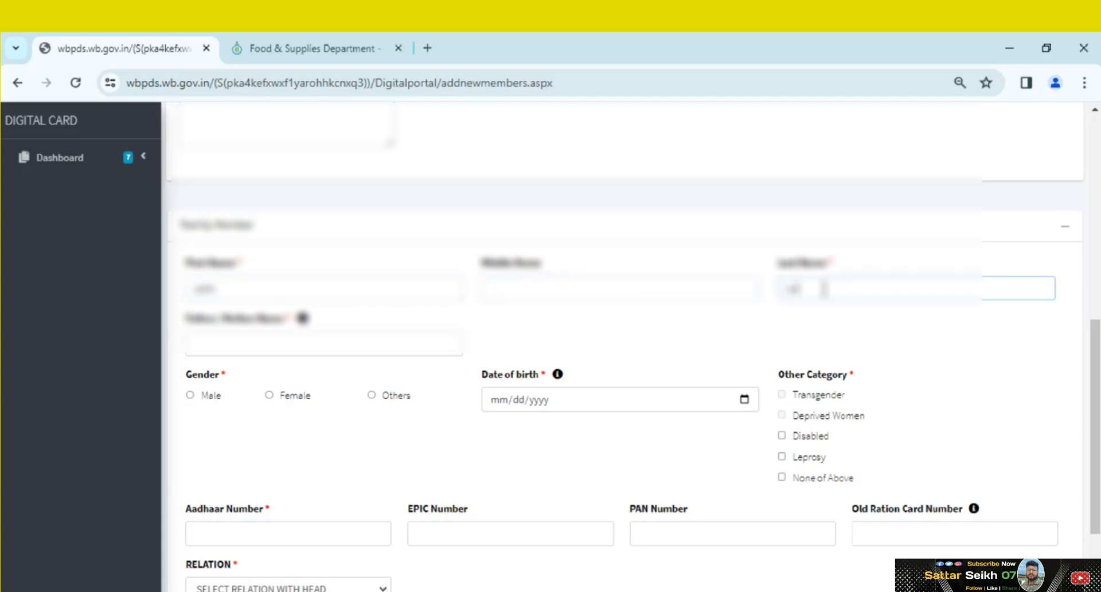
click(222, 344)
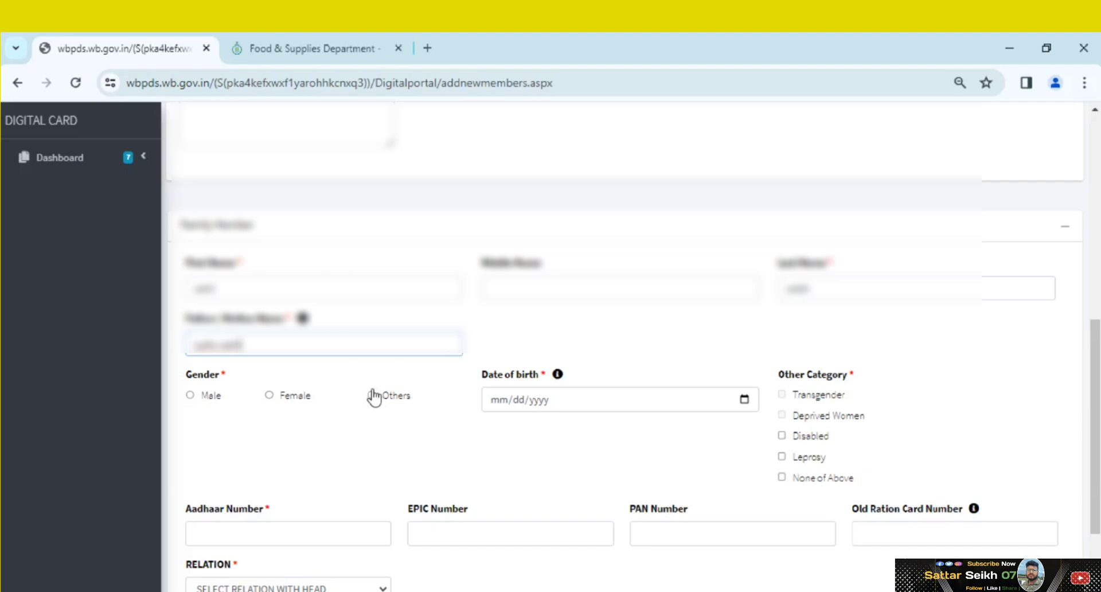
- Set gender Male, birth date 01/07/2020, and category None of Above
click(190, 395)
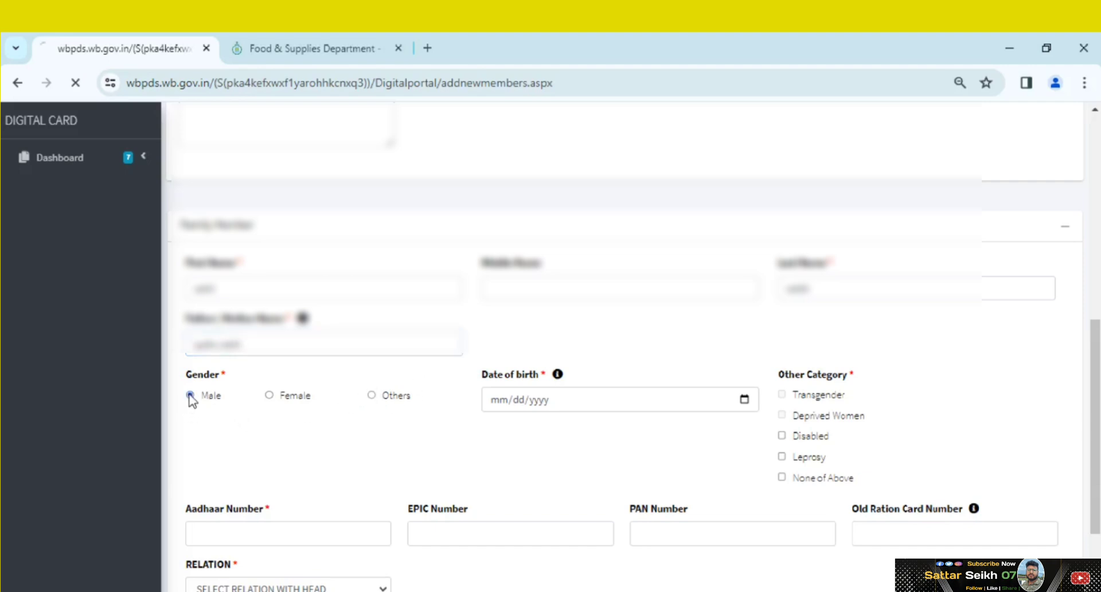
click(542, 398)
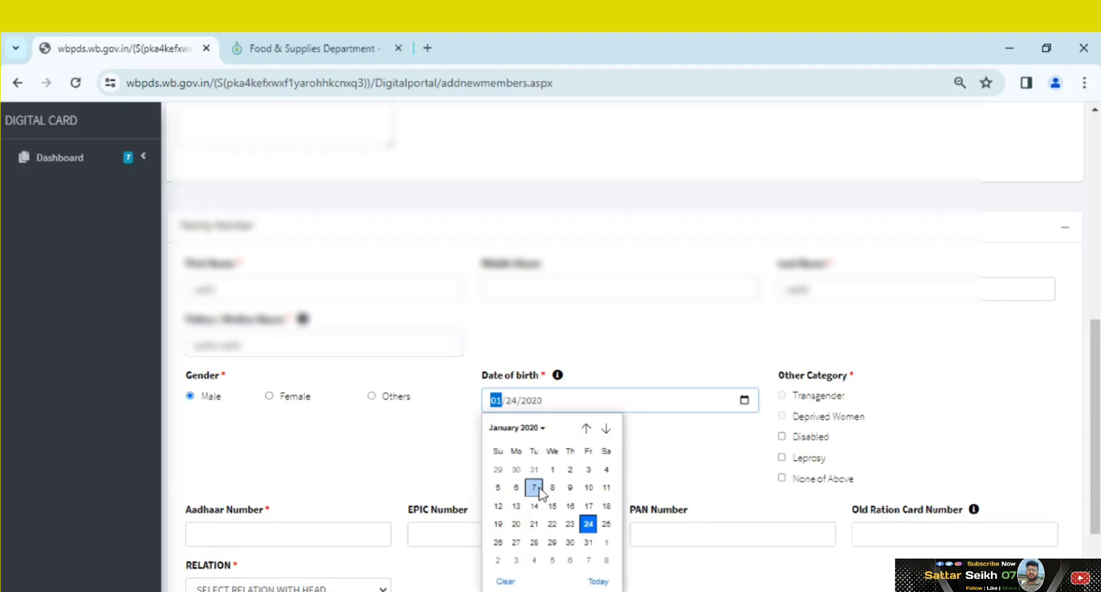
click(536, 490)
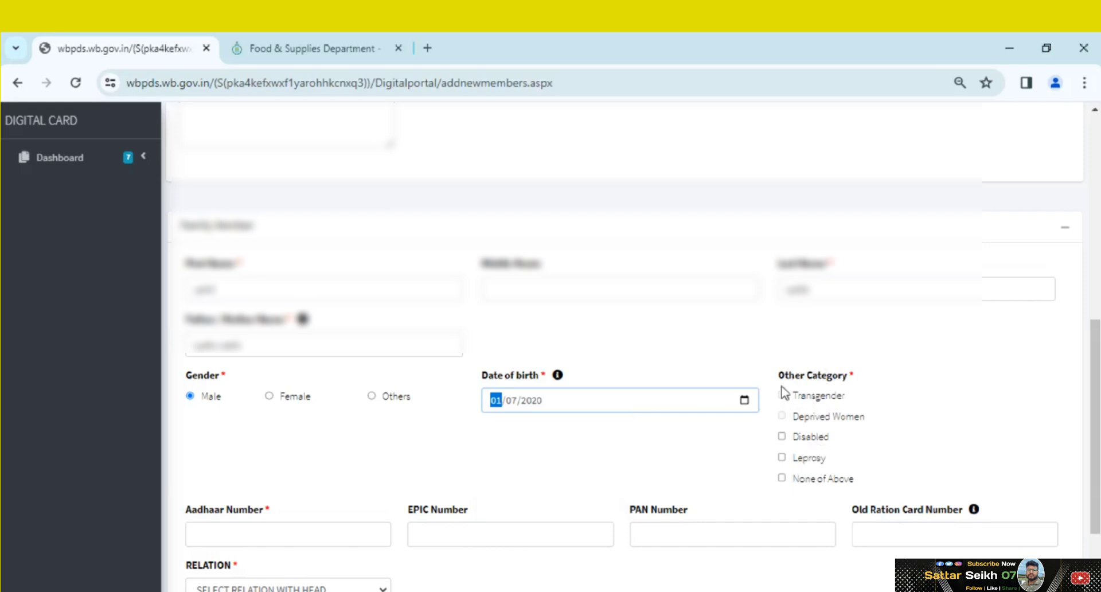
click(782, 479)
- Go through the member's Aadhaar, PAN and old ration card number fields
scroll(785, 486, down, 3)
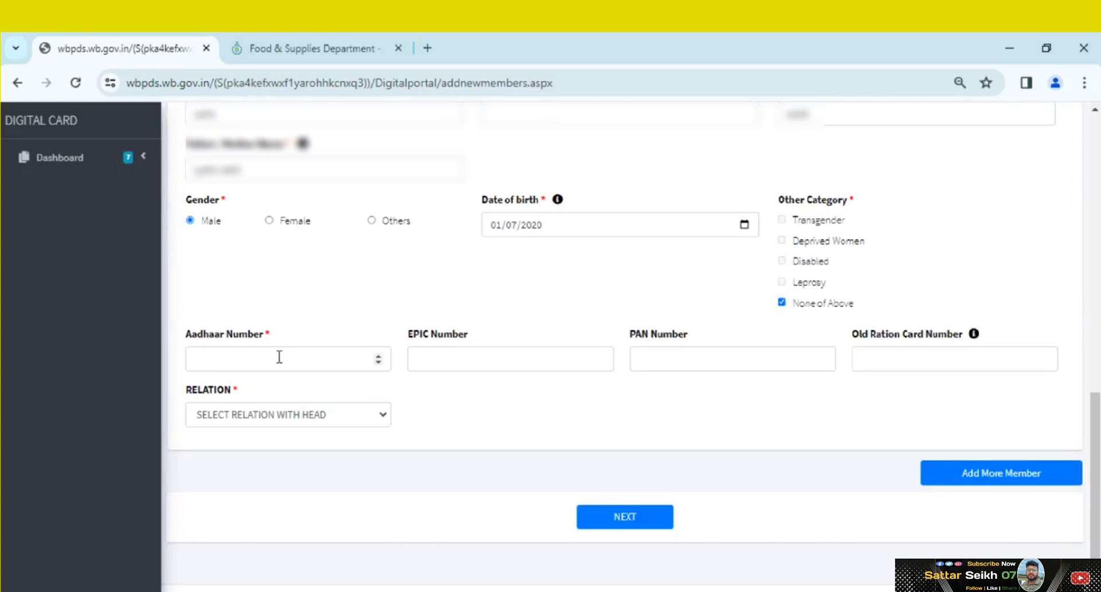
click(244, 363)
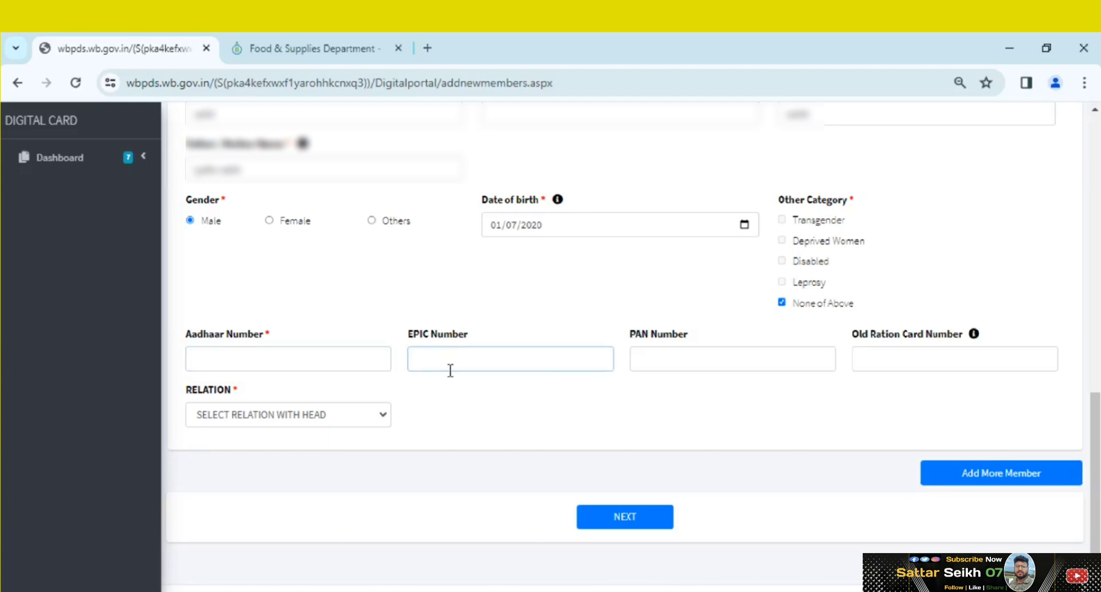
click(655, 354)
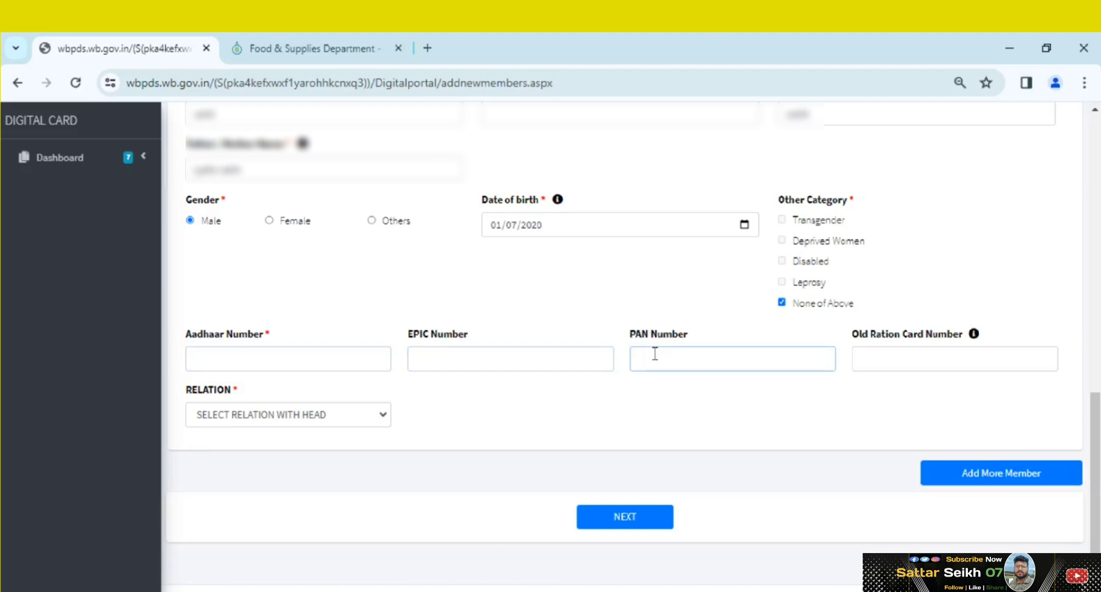
click(897, 359)
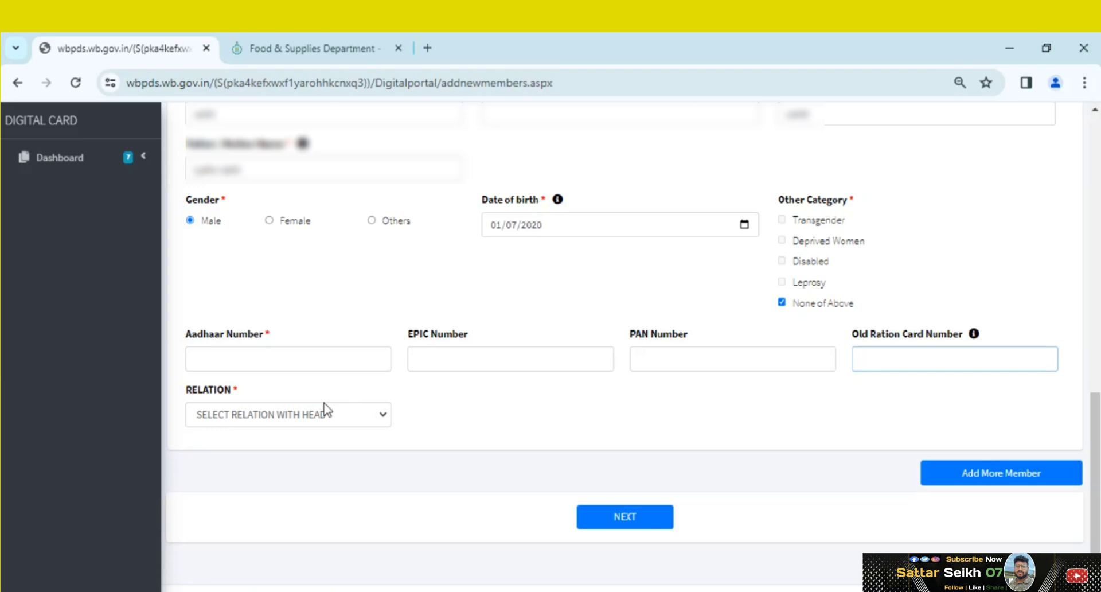
- Set the relation to the head as SON and continue to the review with NEXT
click(259, 414)
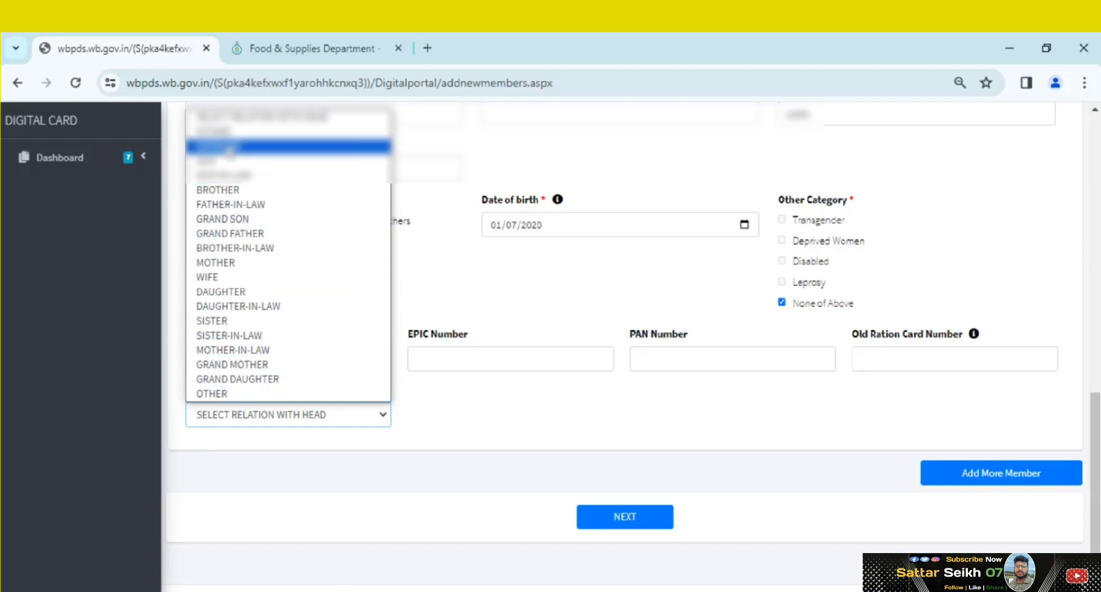
click(227, 162)
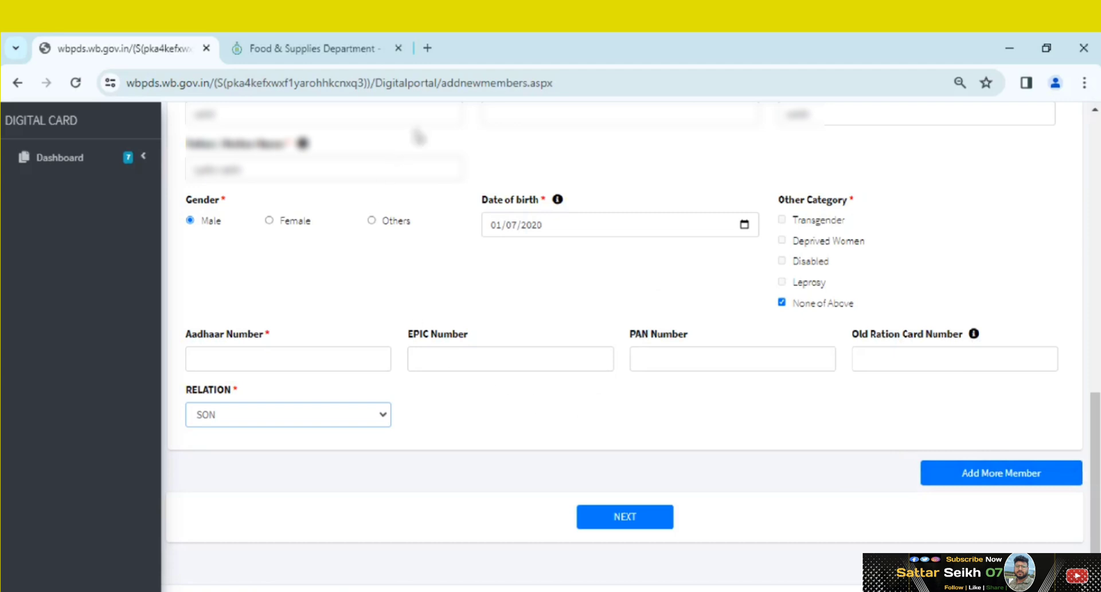
click(644, 524)
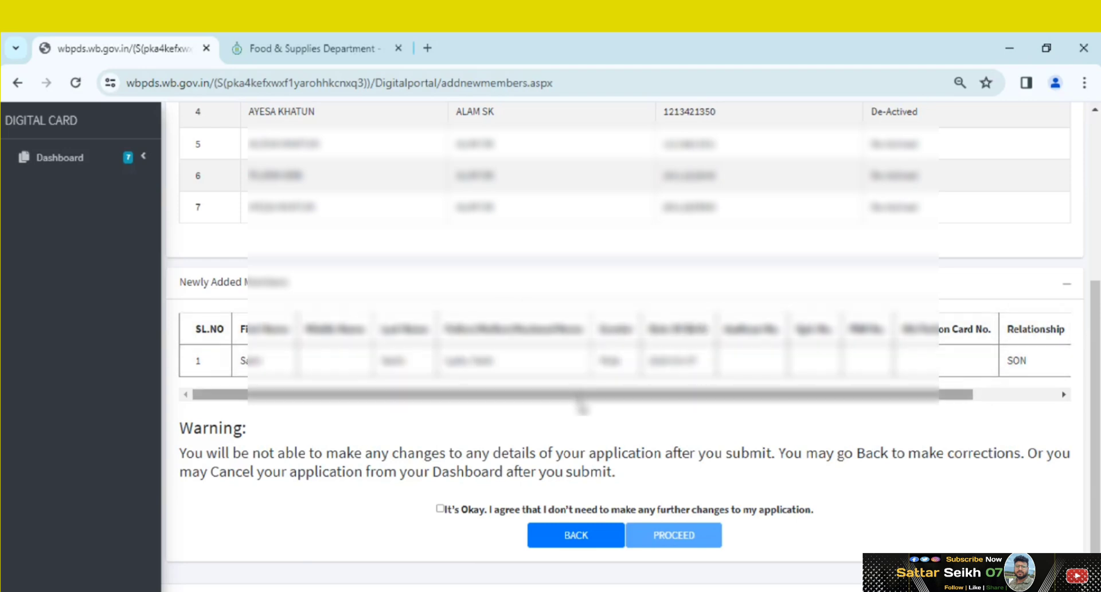
- Review the Newly Added members table, accept 'It's Okay', and proceed
drag(579, 400, 833, 405)
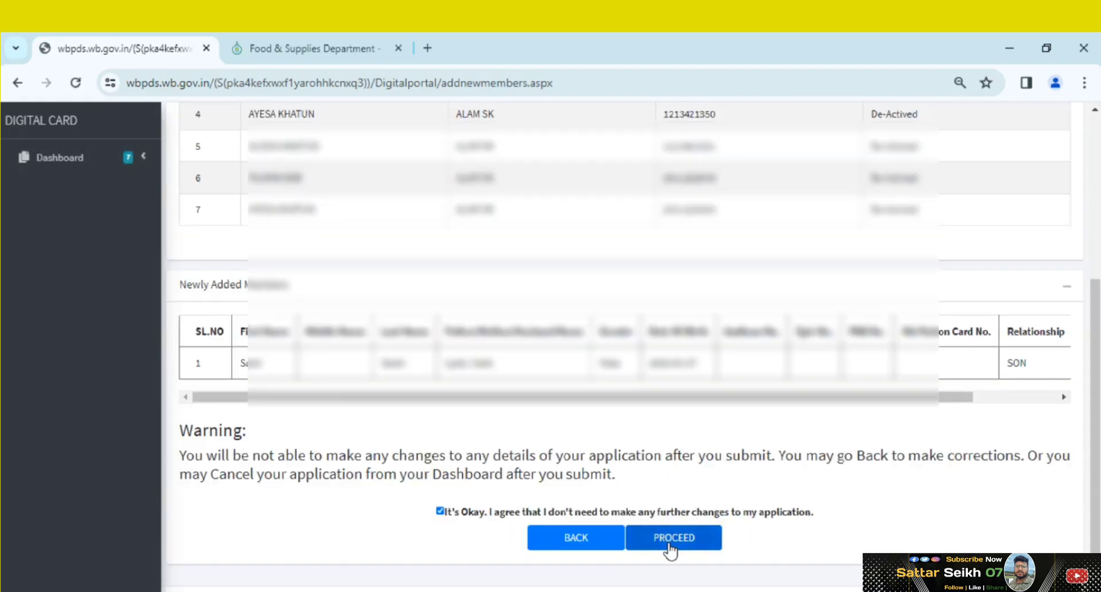
click(670, 550)
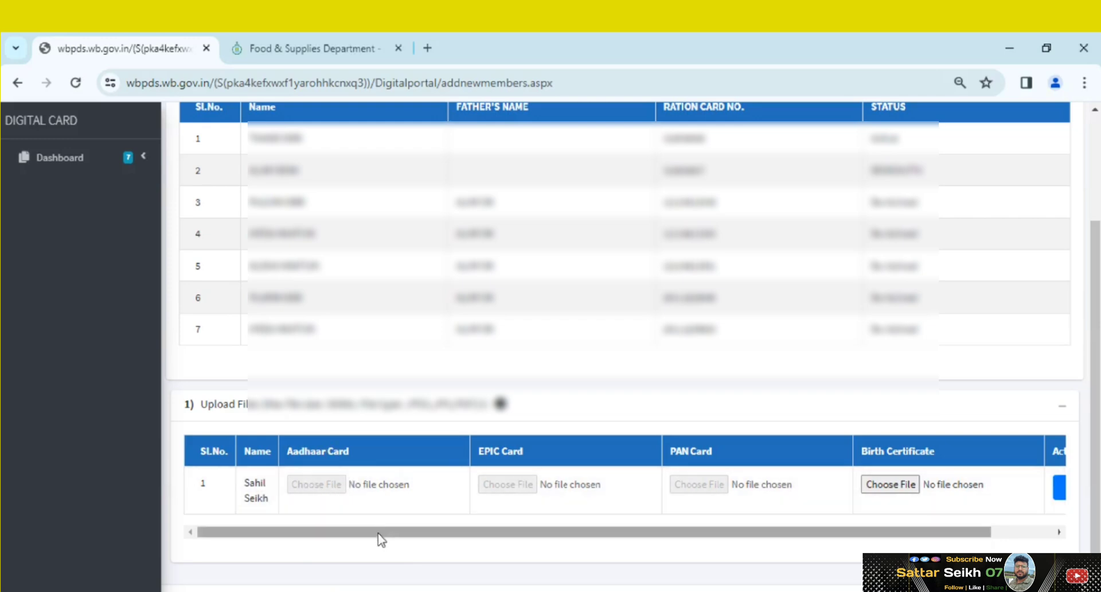
- Attach baba birth certf.jpg under Birth Certificate and upload it
click(1060, 533)
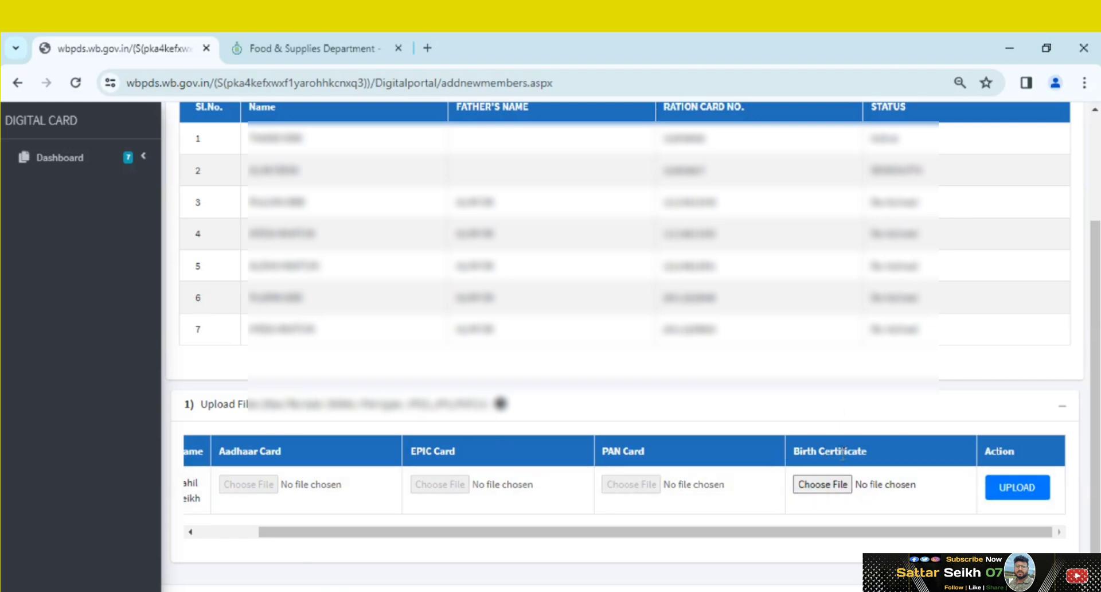
click(838, 487)
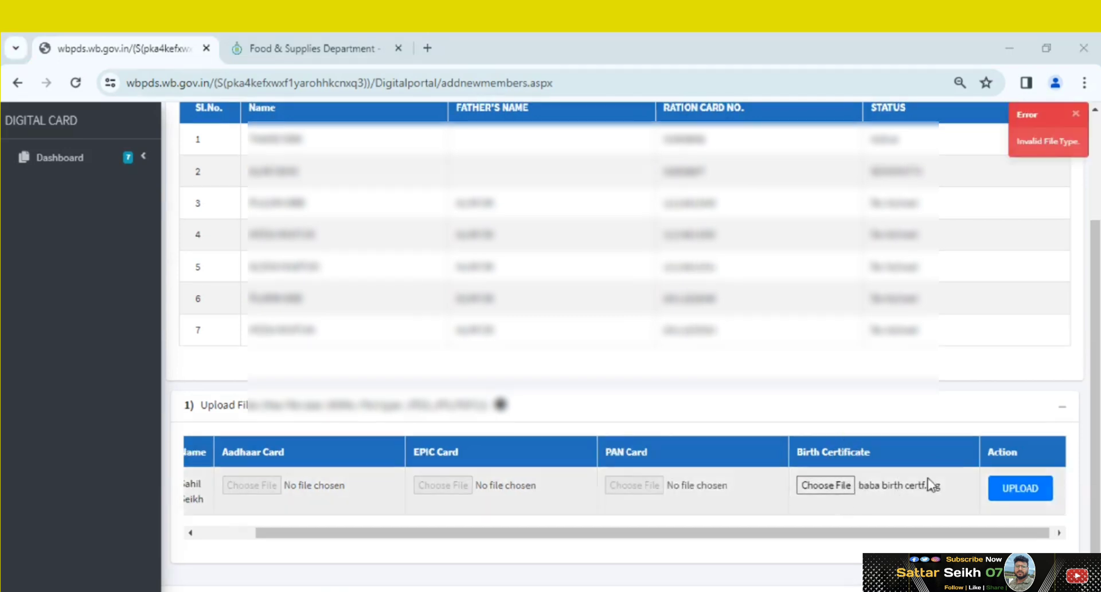
click(1020, 493)
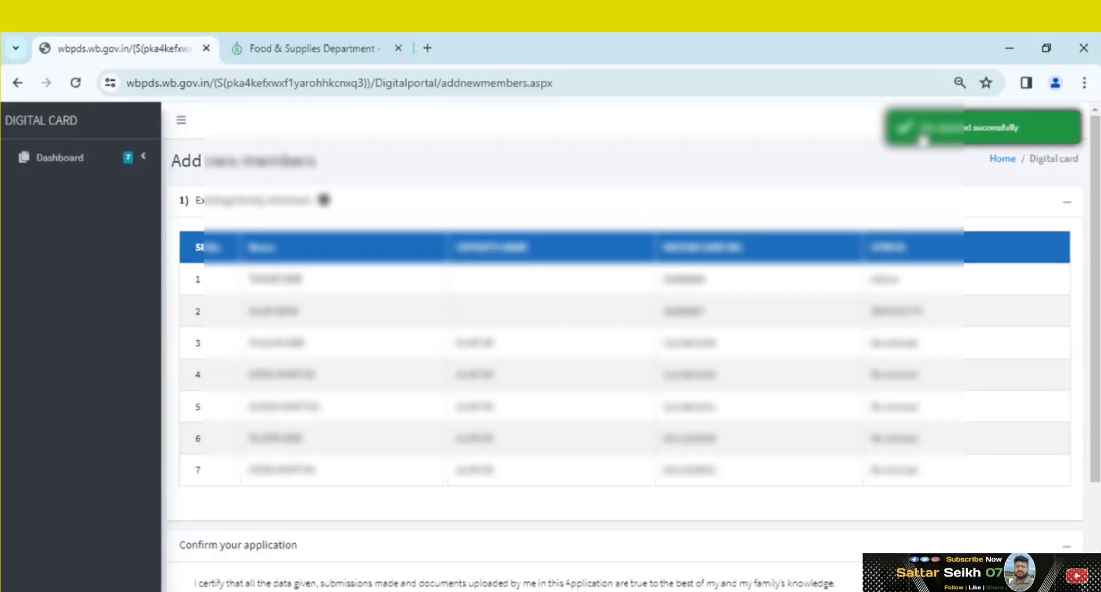
- Accept the confirmation declaration and request a verification OTP
scroll(757, 374, down, 1)
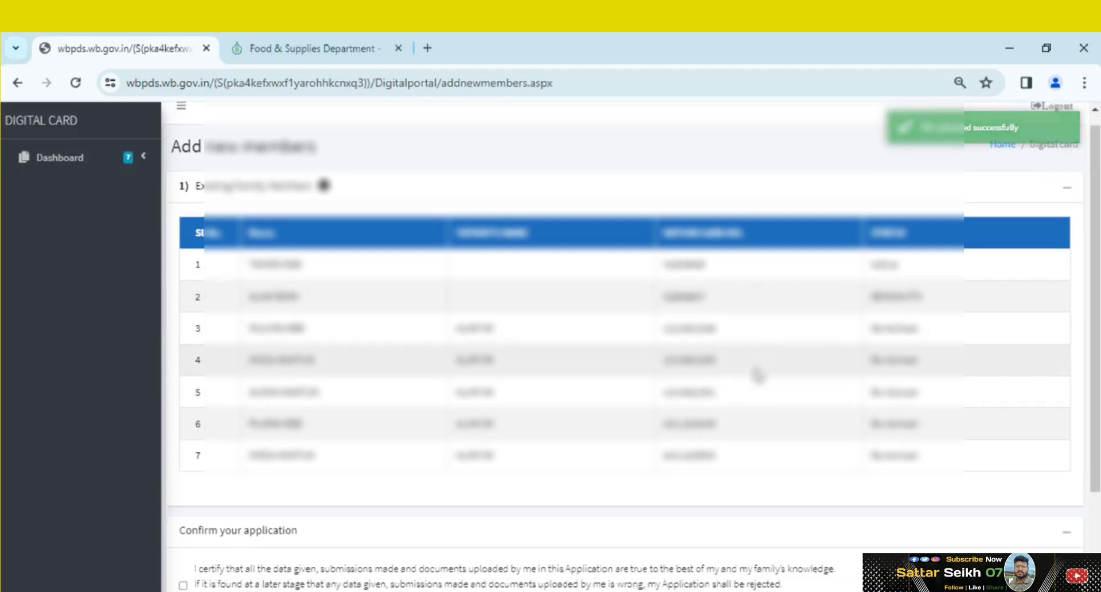
scroll(756, 373, down, 3)
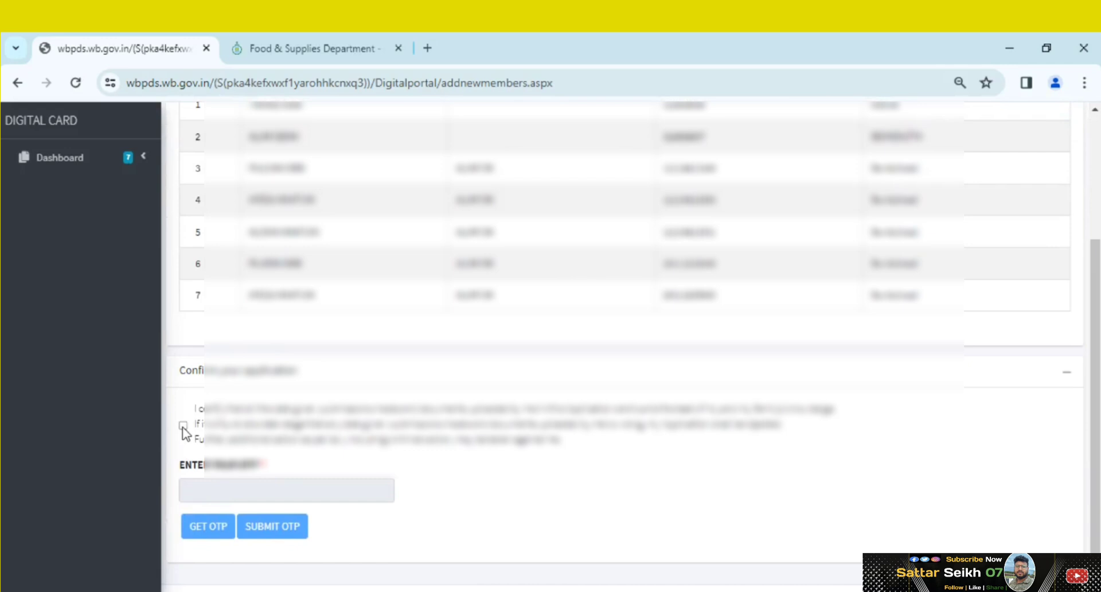
click(183, 425)
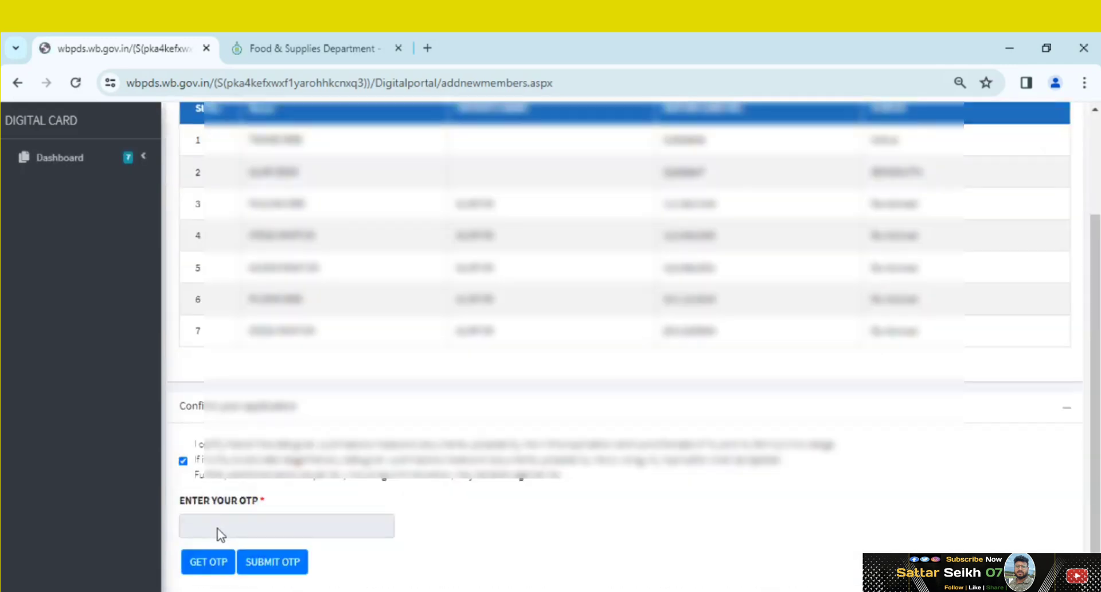
click(208, 563)
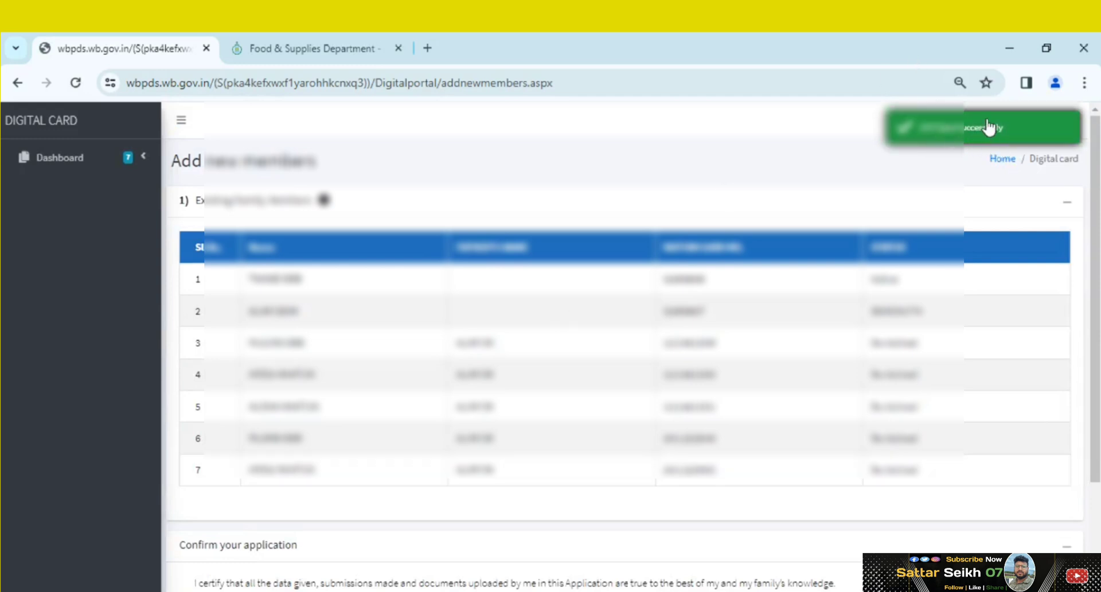
- Enter the received OTP and submit it to finalise Form-IV
scroll(388, 531, down, 3)
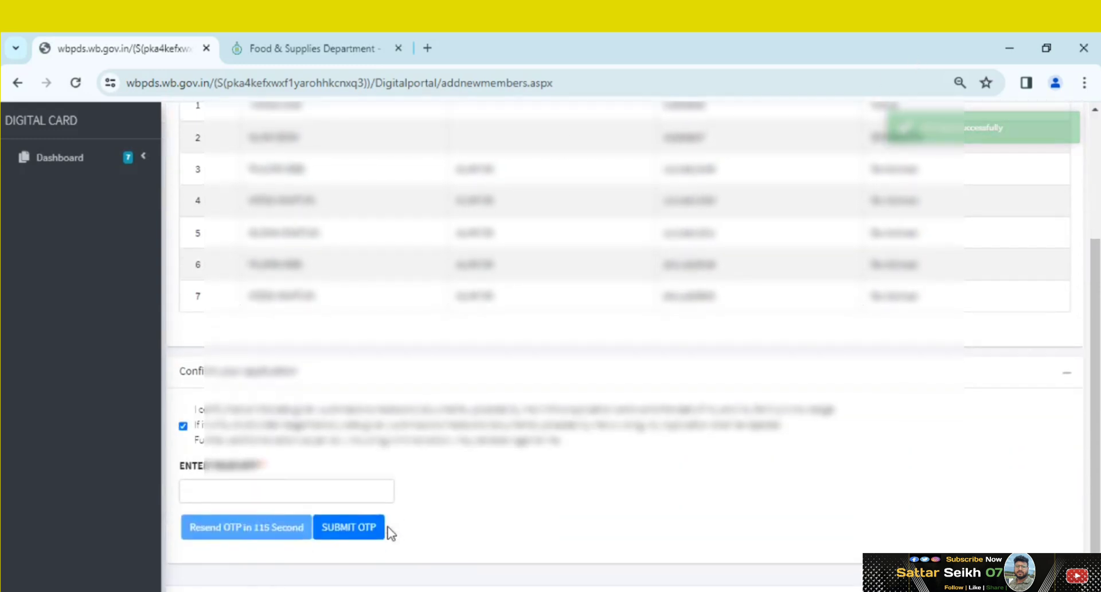
click(229, 492)
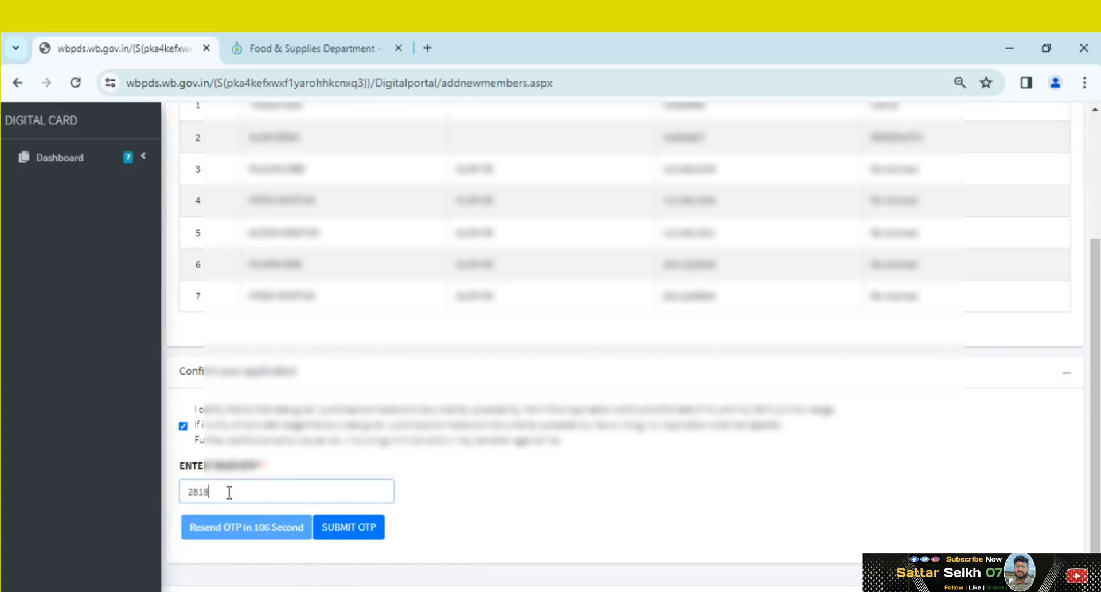
click(350, 529)
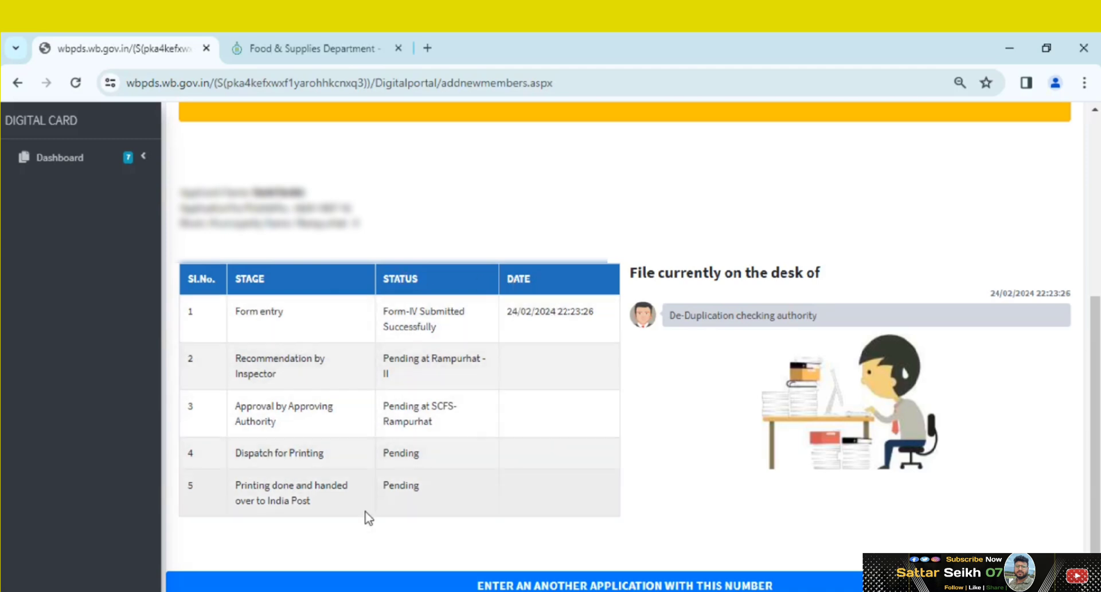
- On food.wb.gov.in, open Check Status of Ration Card Application under Special Services
key(ctrl+Tab)
scroll(203, 277, down, 4)
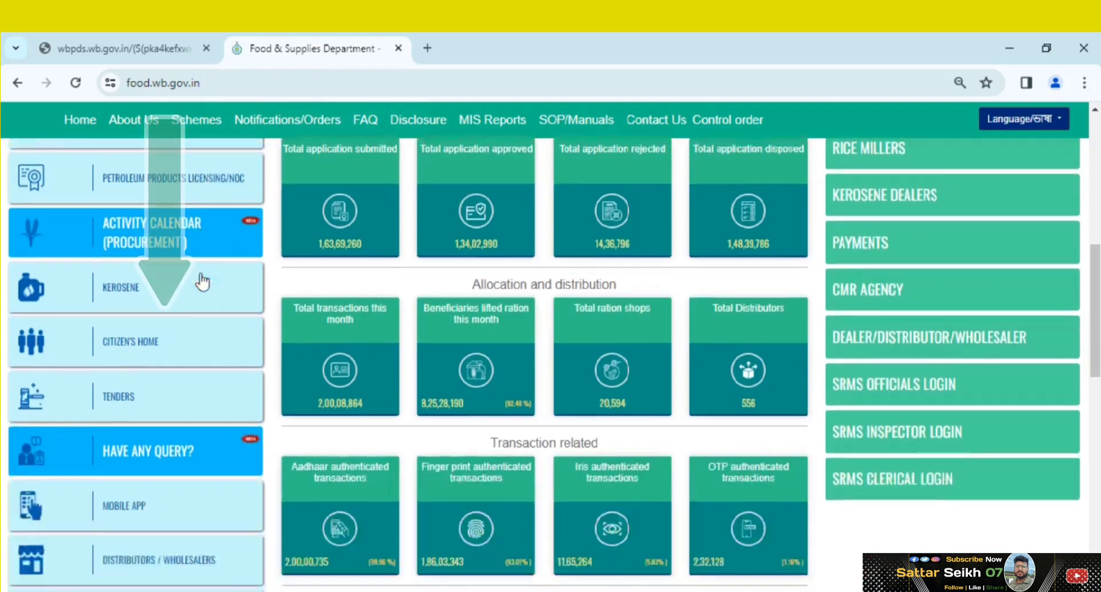
scroll(202, 281, down, 15)
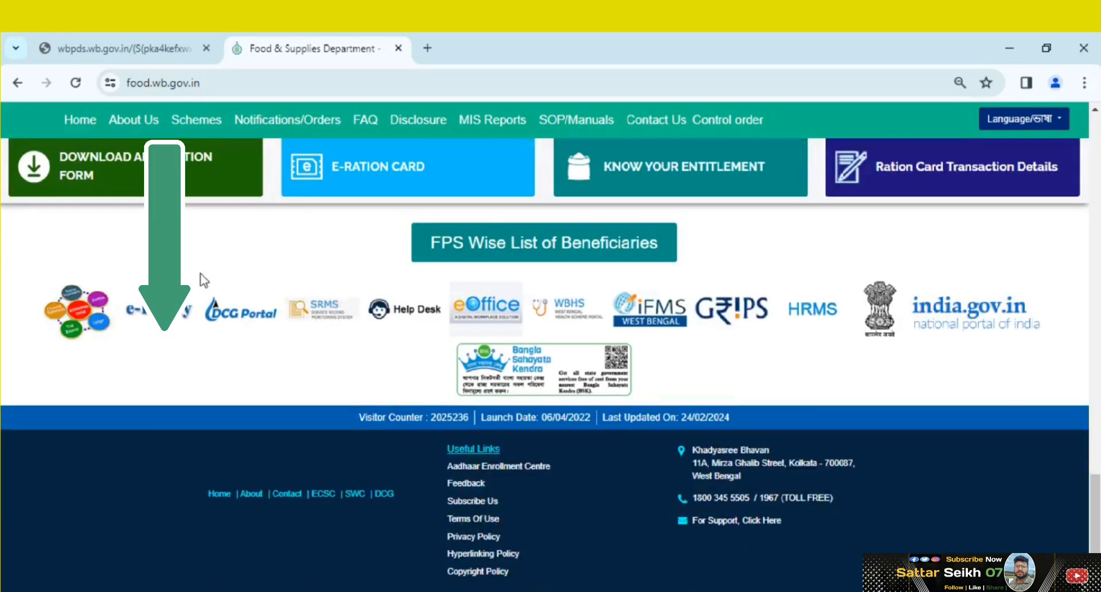
scroll(202, 281, up, 4)
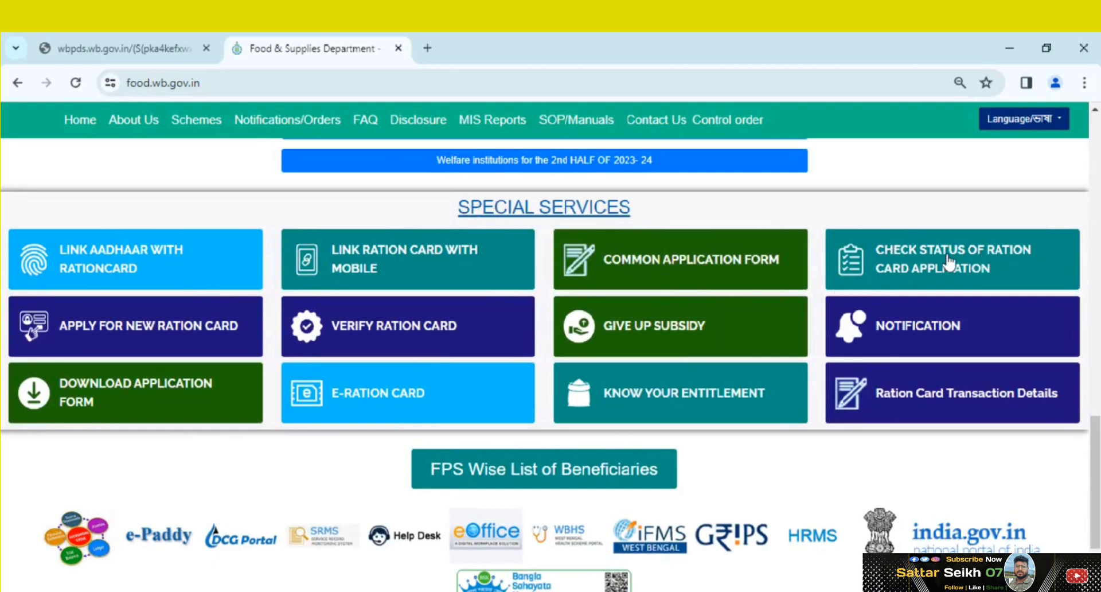
click(927, 261)
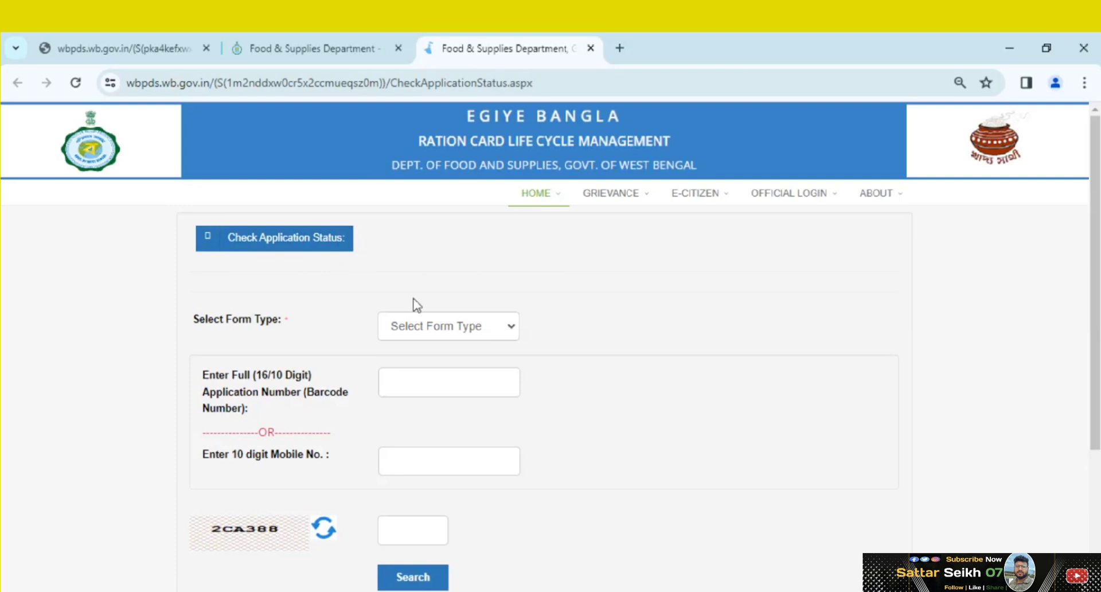
- Search for Form-IV applications using the registered mobile number and the shown captcha code
click(463, 331)
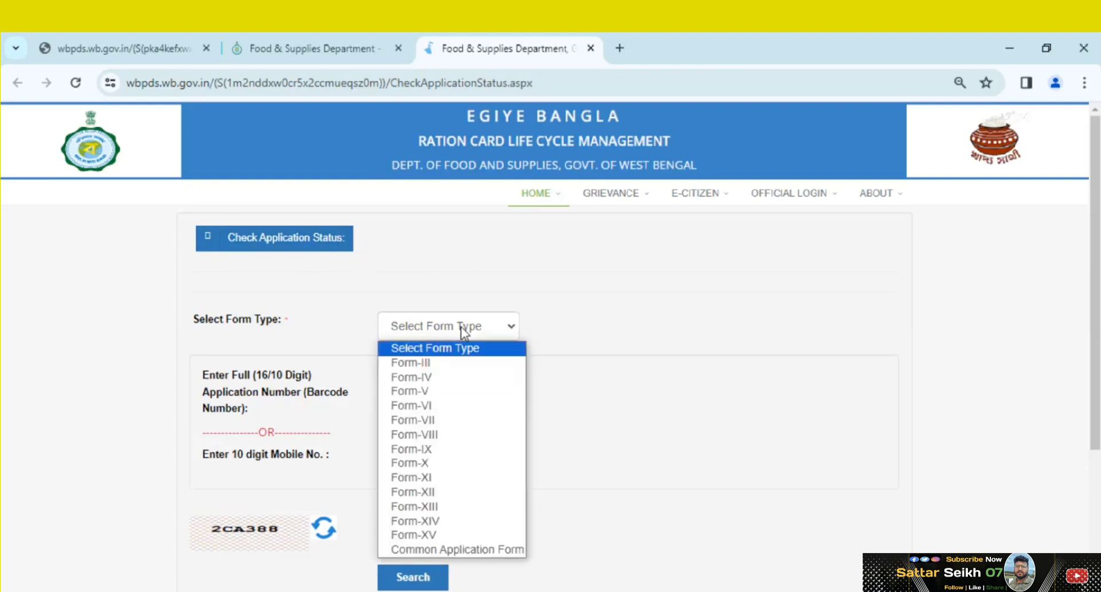
click(411, 377)
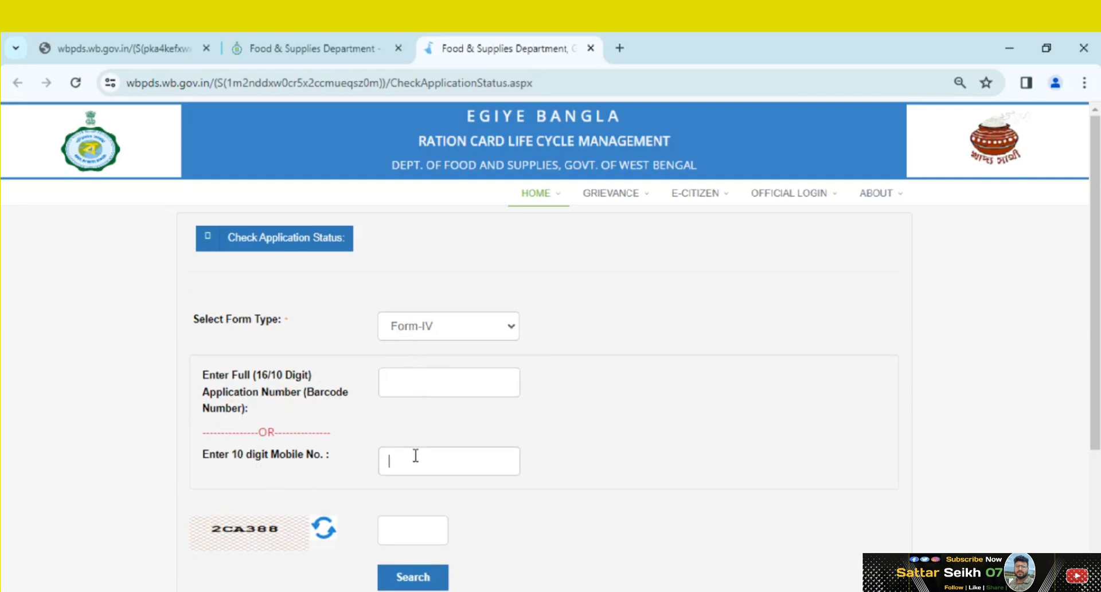
text(987654)
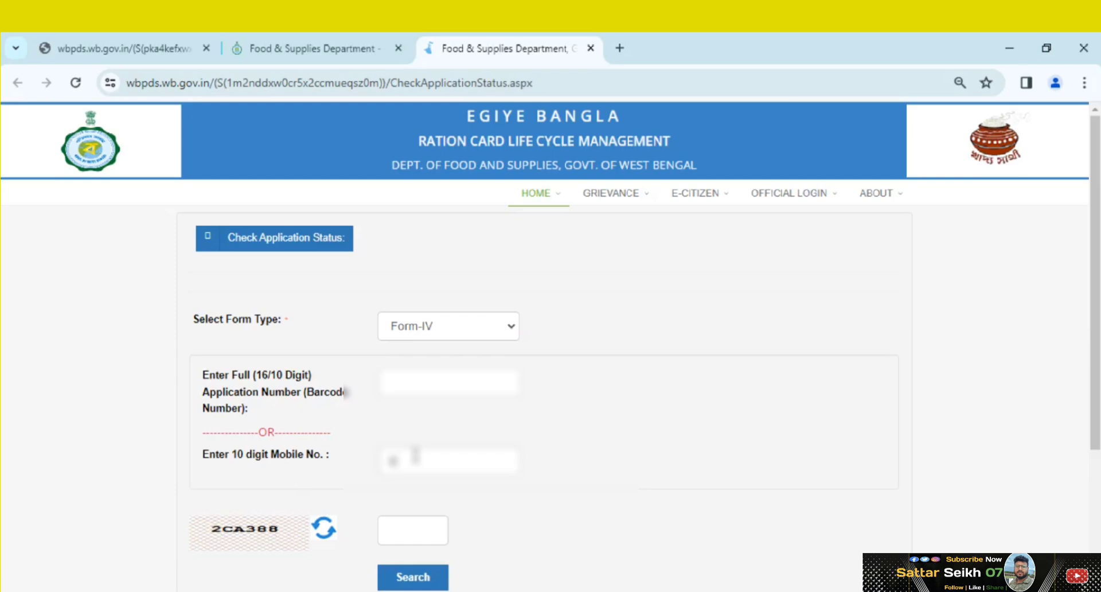
text(321)
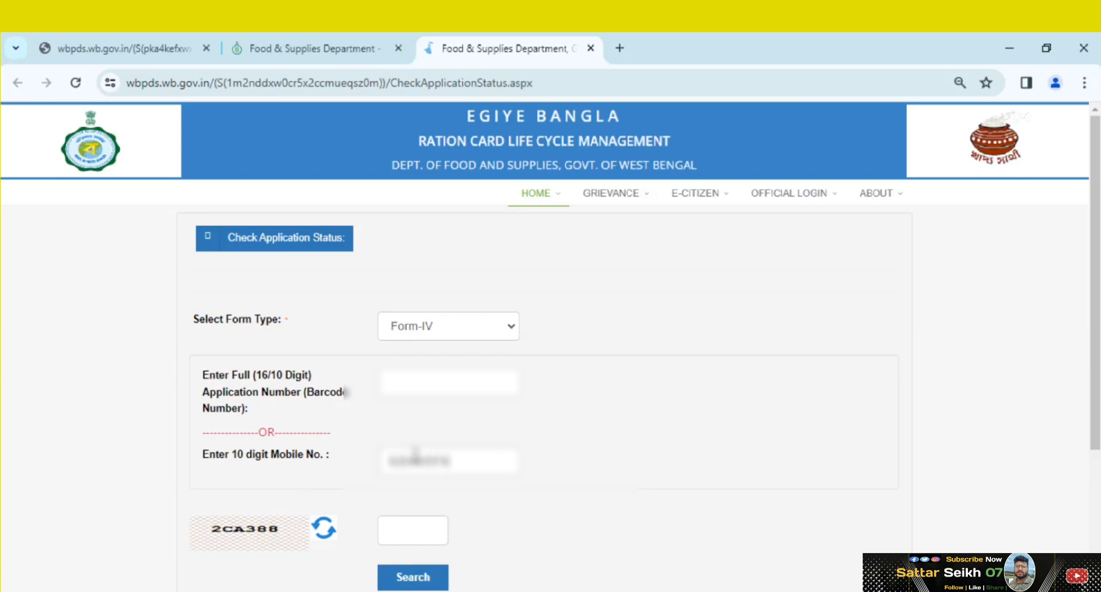
scroll(415, 456, down, 2)
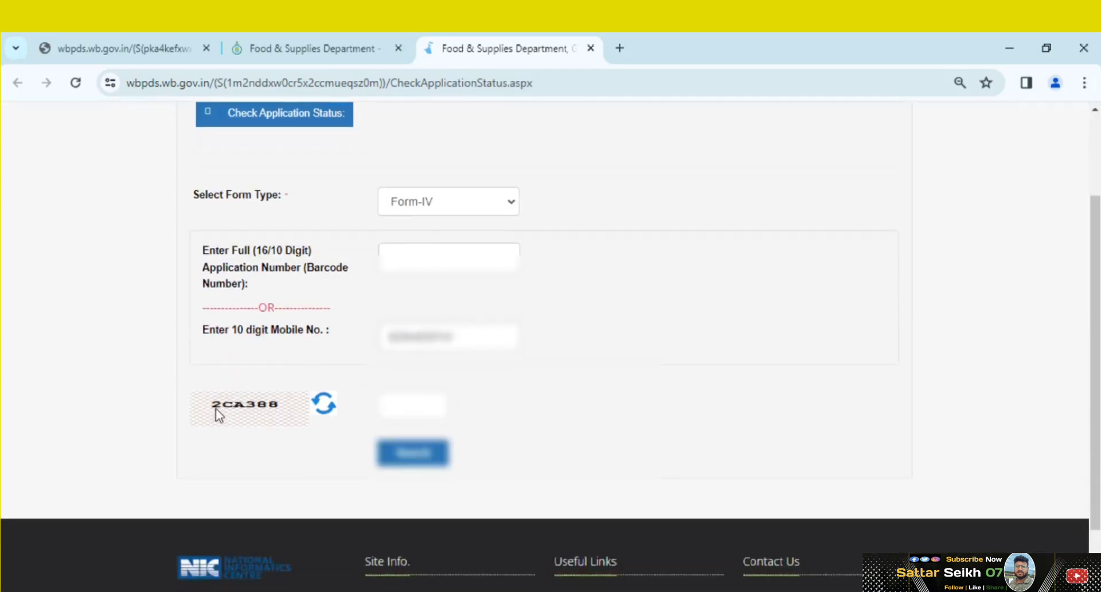
click(412, 403)
text(2CA)
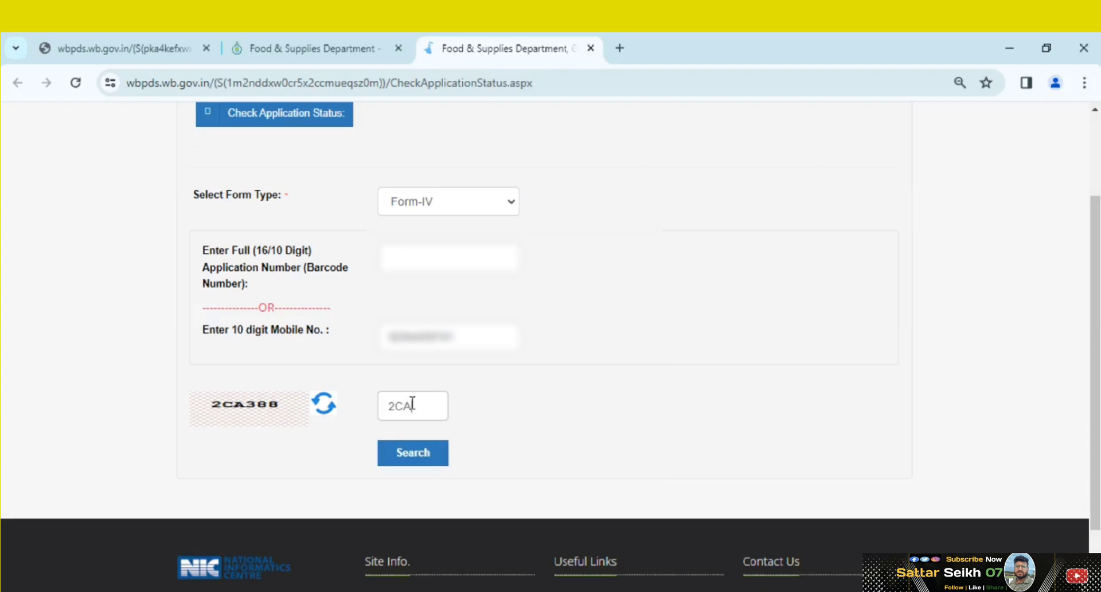
text(388)
click(406, 457)
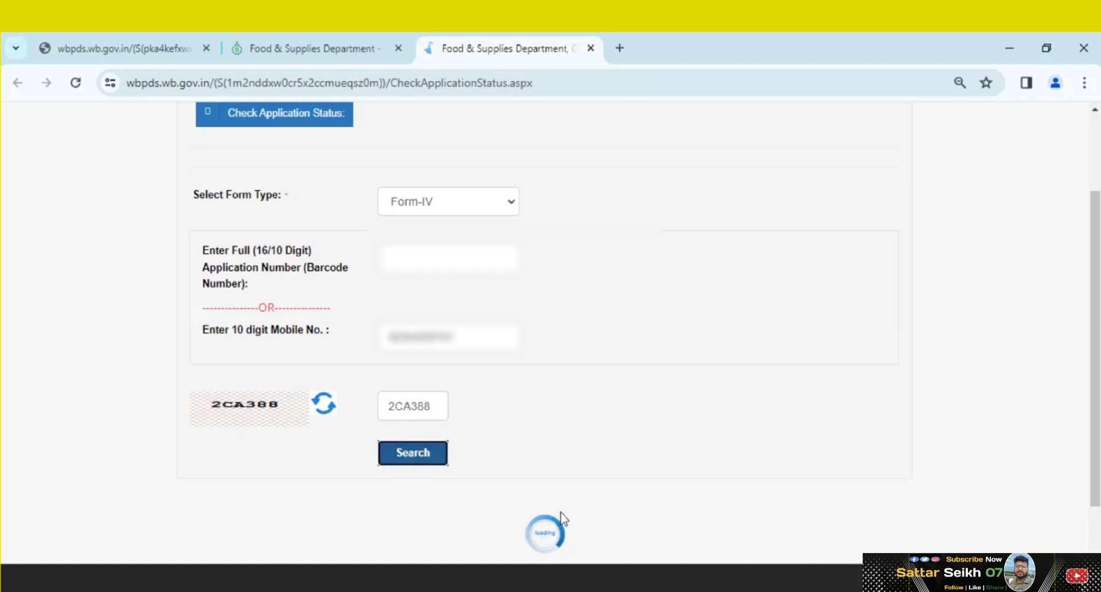
- Open the 24/02/2024 application's status and card details, showing it pending inspector recommendation at Rampurhat - II
scroll(596, 445, down, 5)
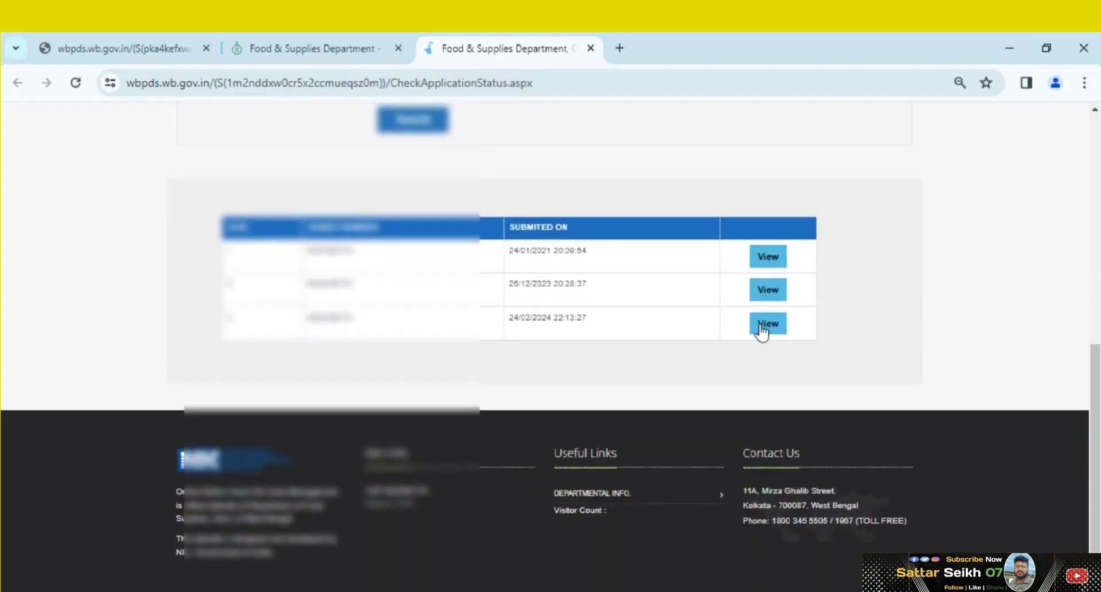
click(766, 327)
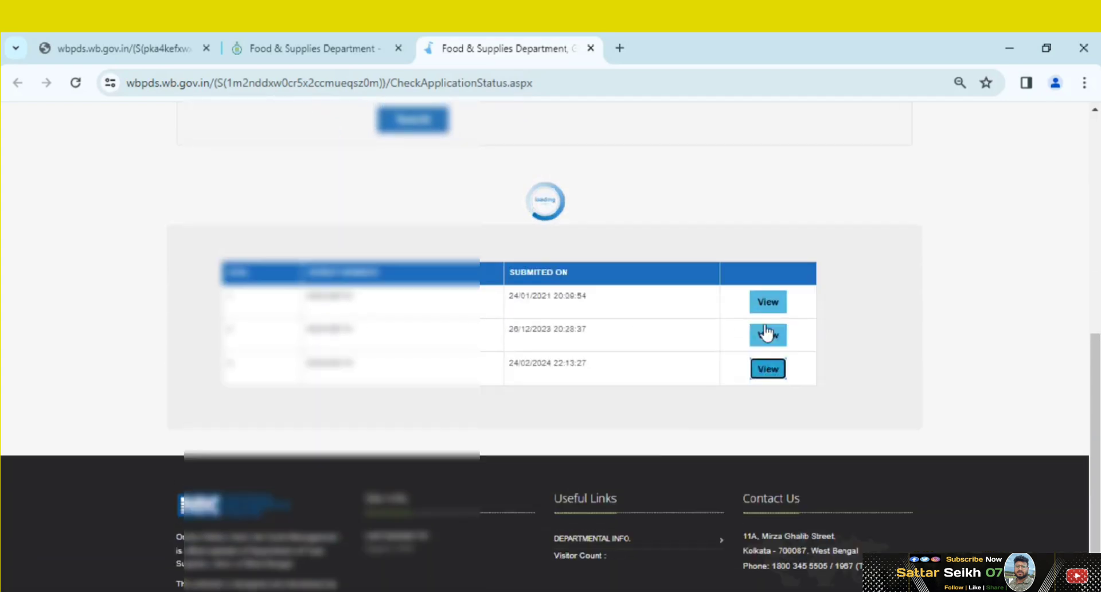
scroll(766, 332, down, 1)
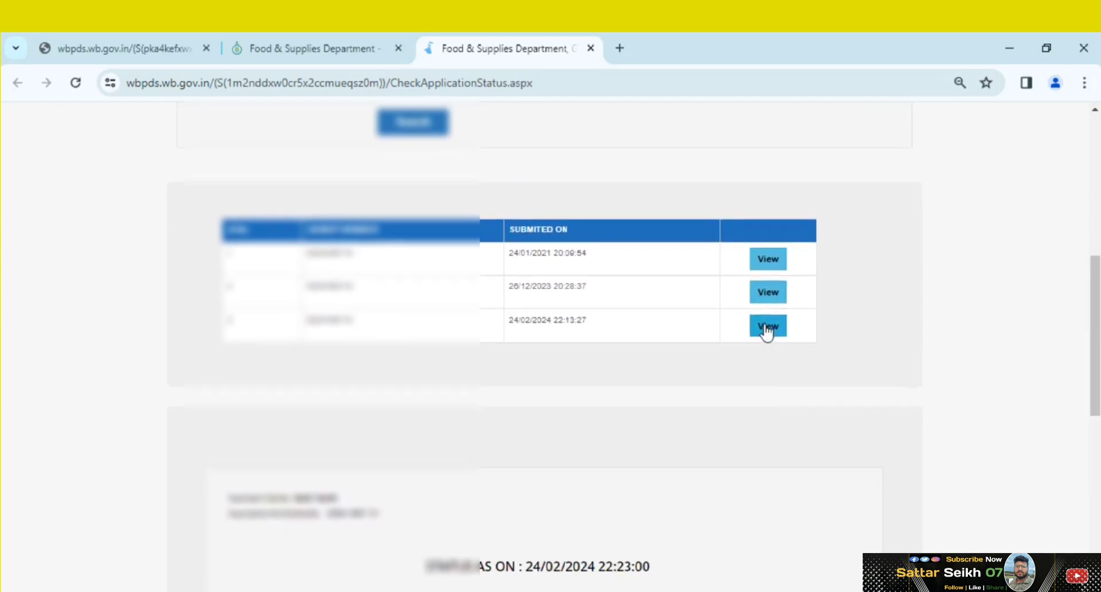
scroll(766, 330, down, 5)
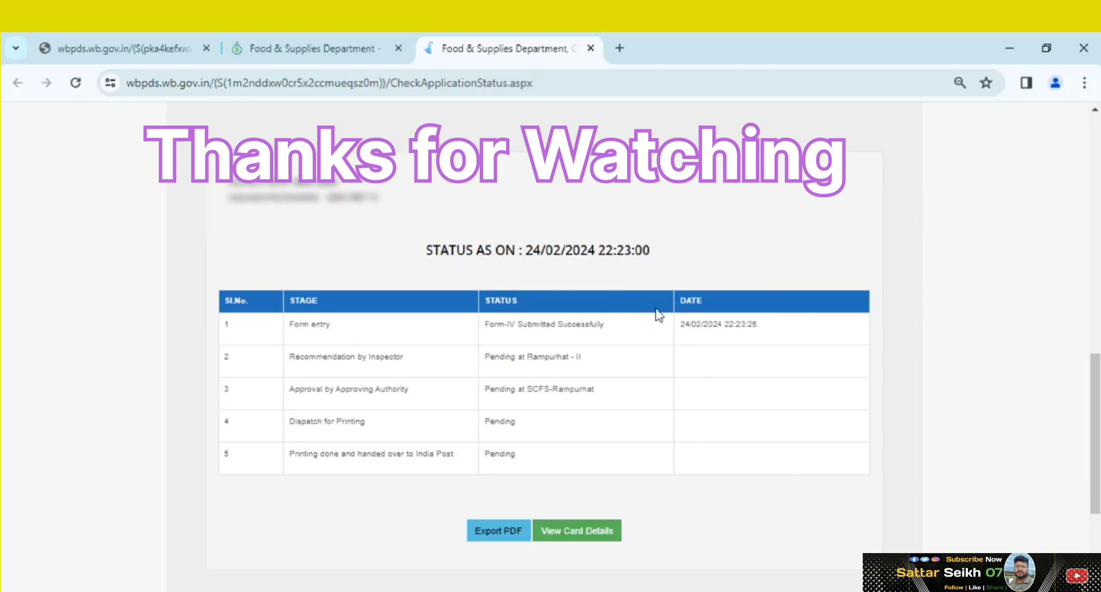
click(584, 540)
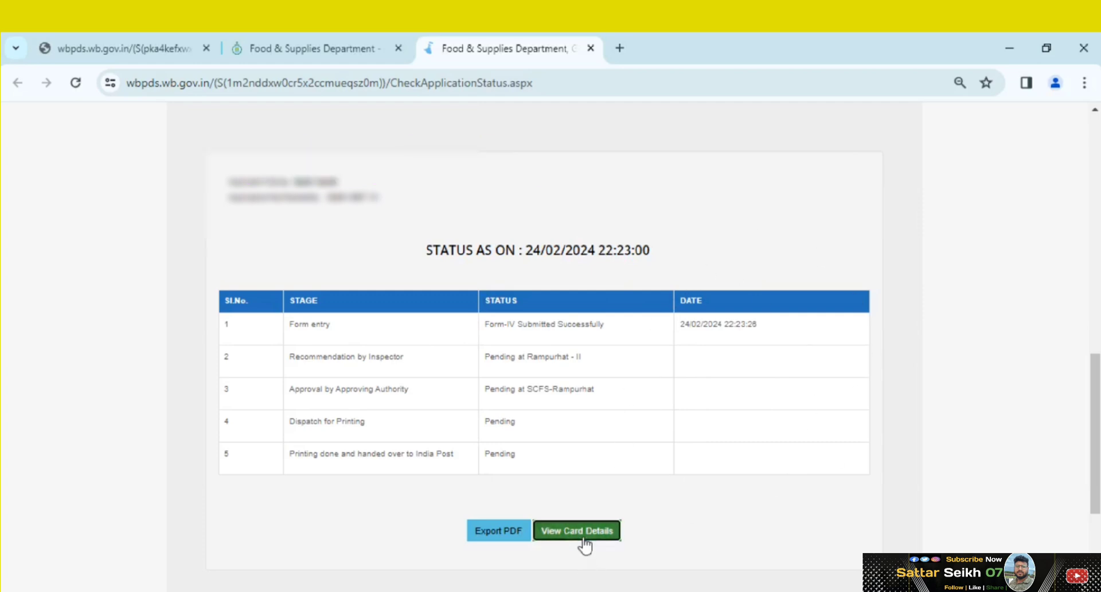